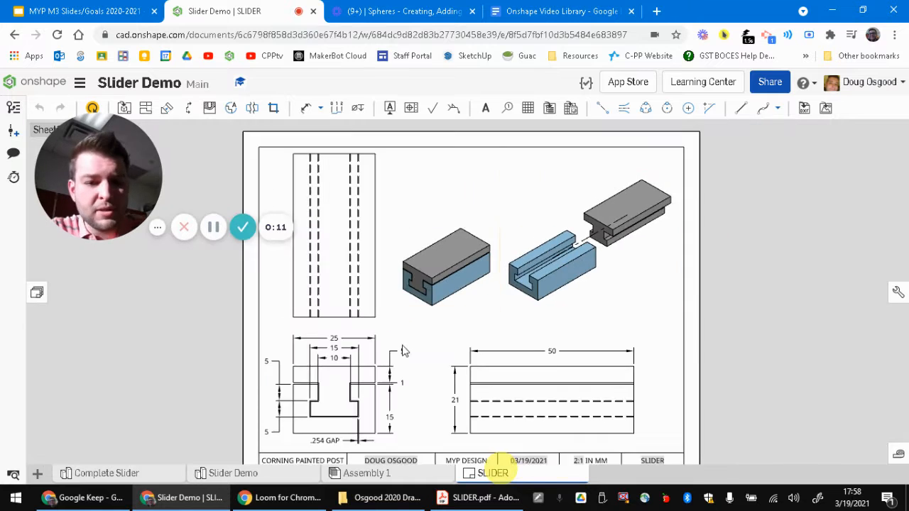
- Examine the dimensioned front view of the slider and base on the SLIDER drawing sheet
scroll(371, 381, "up", 3)
middle_click_drag(361, 395, 607, 294)
scroll(557, 277, "up", 2)
middle_click_drag(732, 268, 679, 251)
scroll(619, 285, "down", 5)
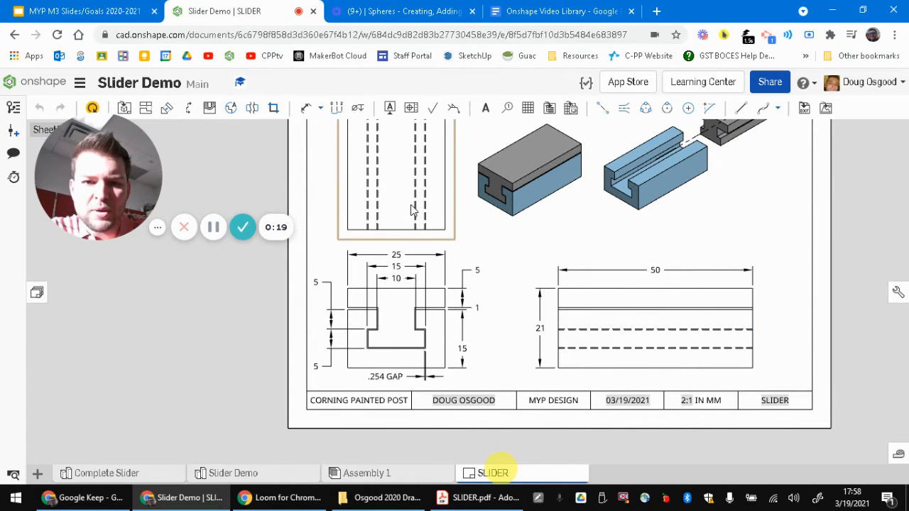
scroll(393, 332, "up", 1)
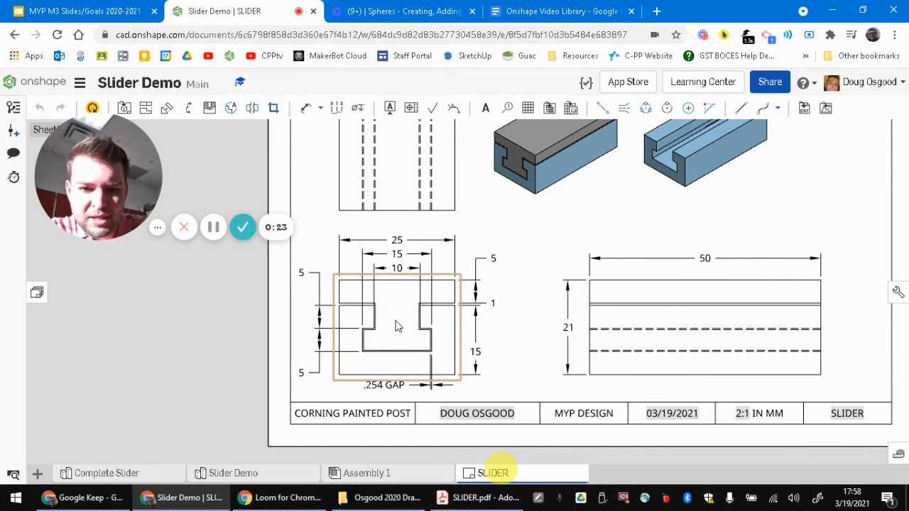
scroll(398, 326, "up", 2)
scroll(377, 313, "up", 2)
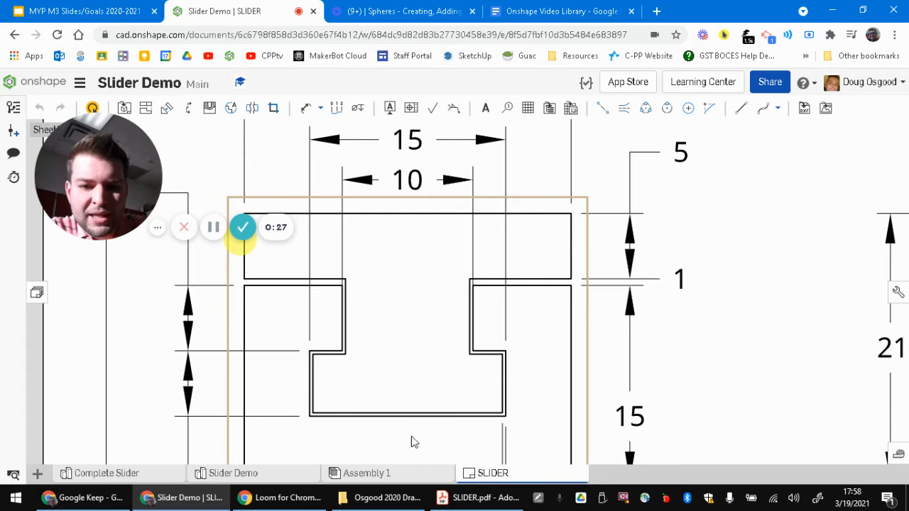
scroll(498, 270, "down", 4)
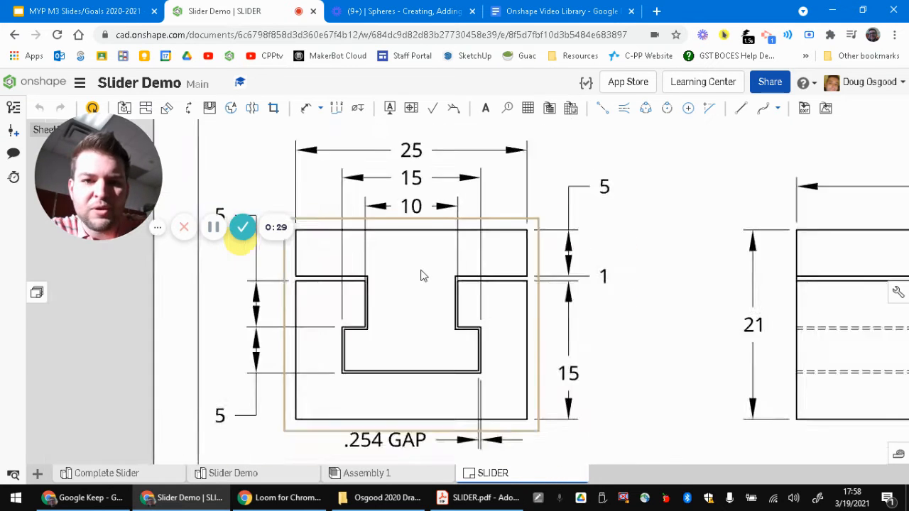
scroll(623, 279, "up", 1)
scroll(576, 280, "up", 1)
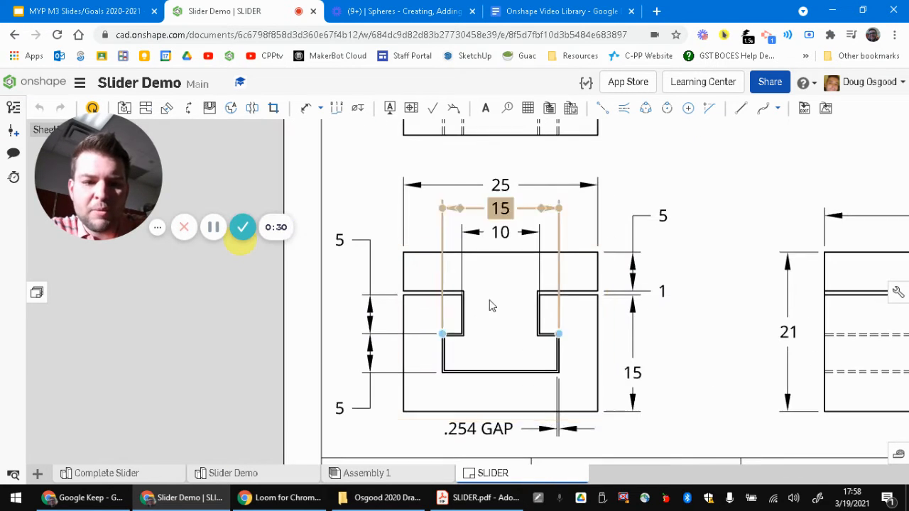
- Inspect the front profile of the finished slider and base in the Complete Slider part studio
left_click(155, 478)
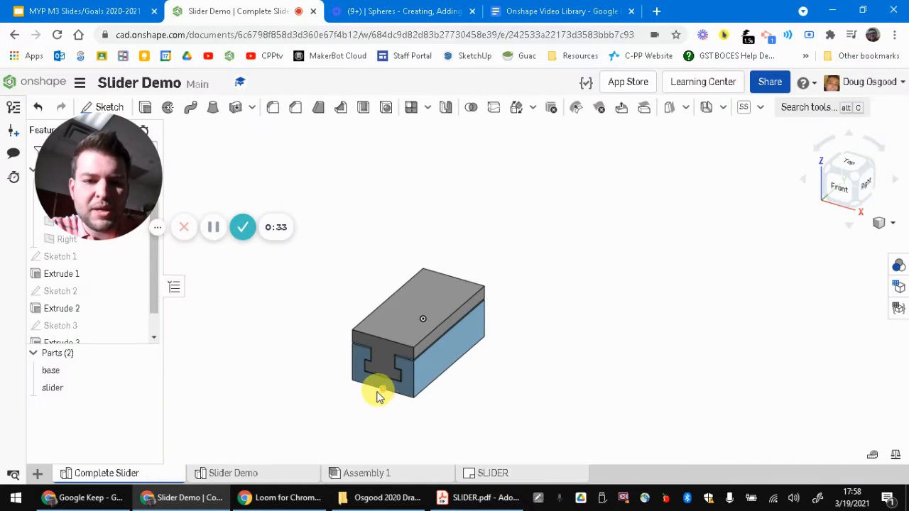
scroll(370, 403, "up", 2)
middle_click_drag(379, 404, 446, 409)
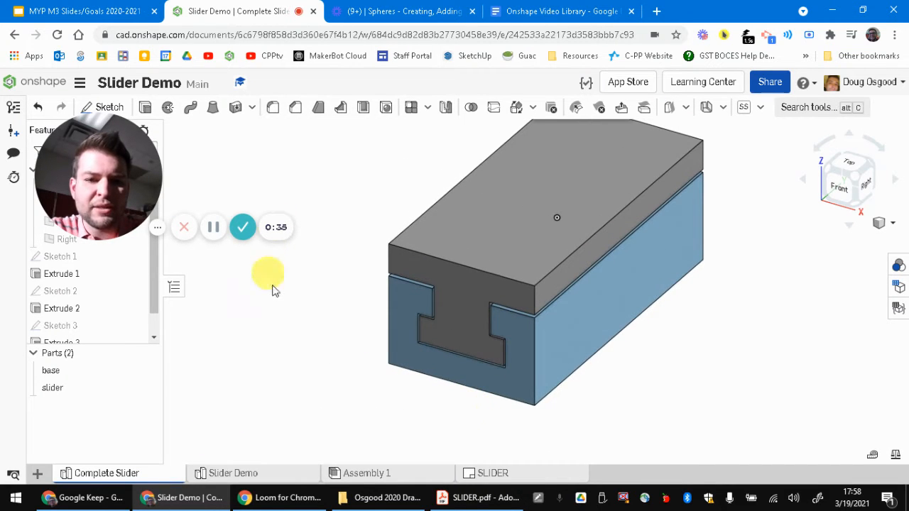
scroll(493, 303, "up", 2)
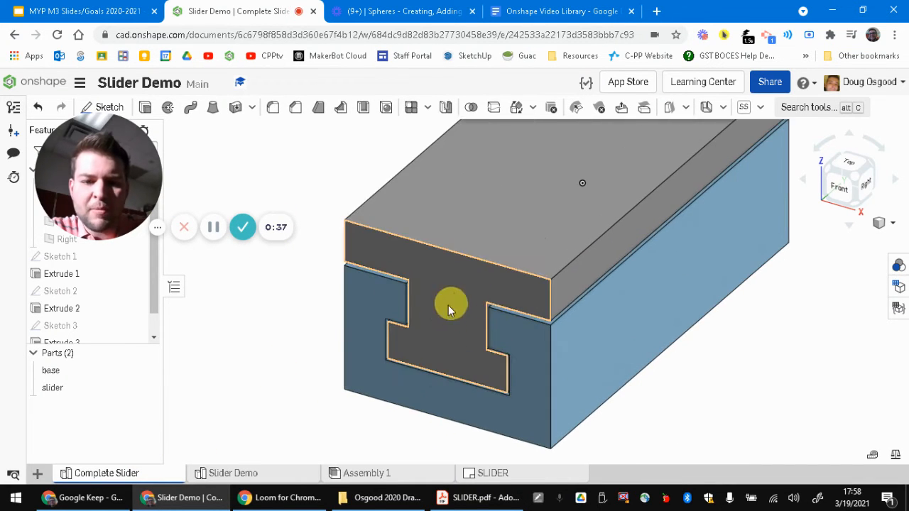
- View the Slider Demo part studio, check the front view on the SLIDER drawing, and return to the part studio
left_click(272, 473)
left_click_drag(136, 174, 107, 402)
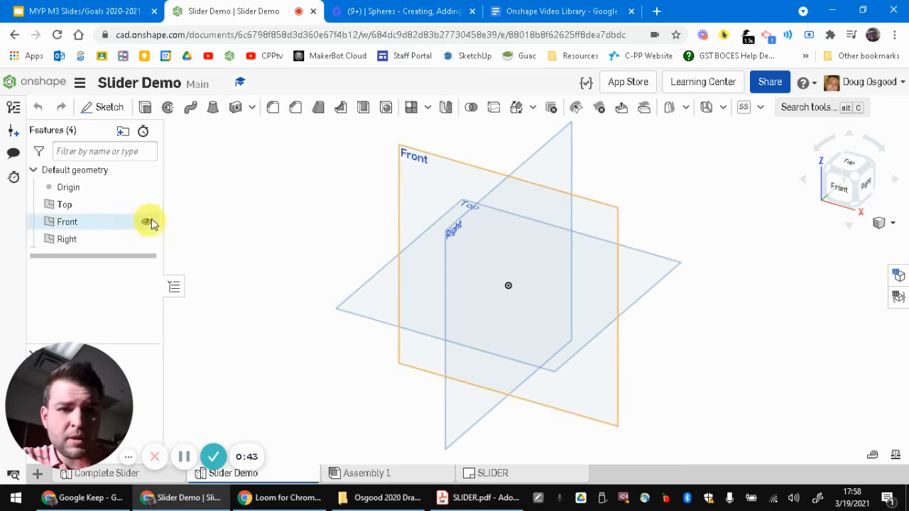
scroll(554, 253, "up", 2)
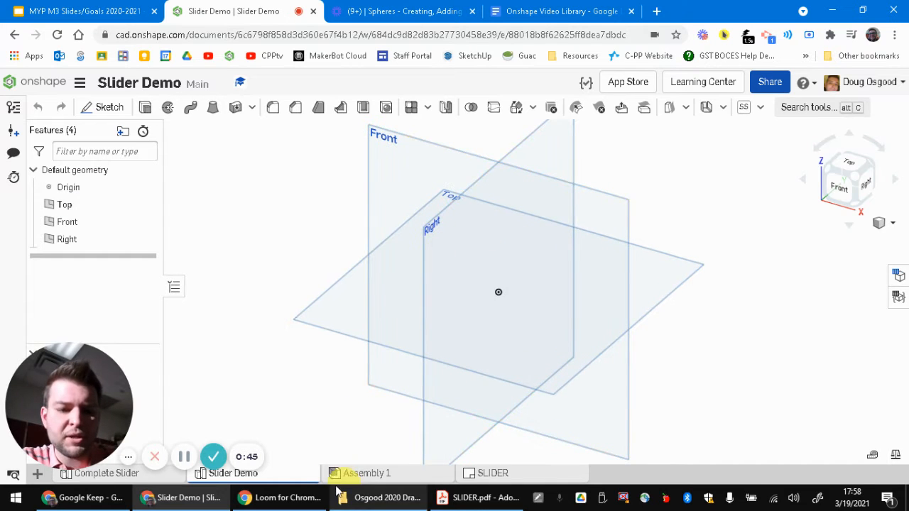
left_click(486, 473)
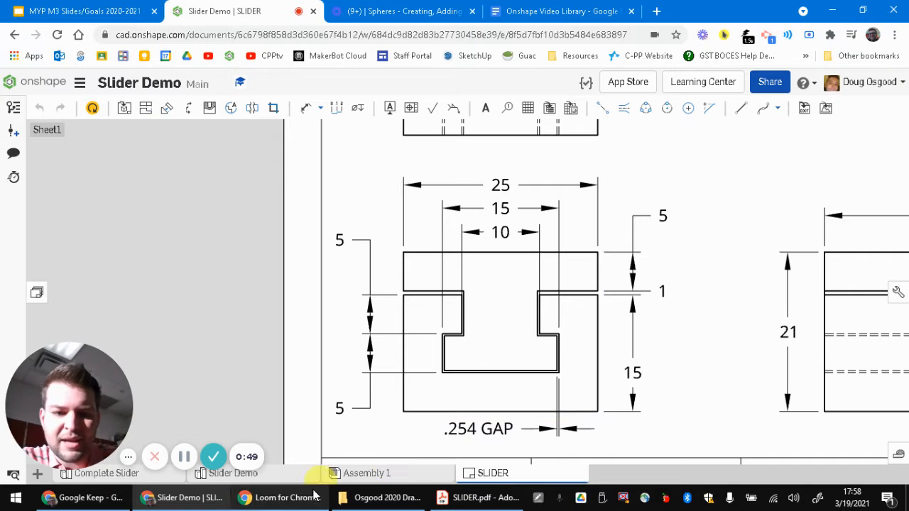
left_click(282, 474)
- Switch to Adobe Acrobat Reader and enlarge SLIDER.pdf to 150% to read the front view's dimensions
left_click(444, 498)
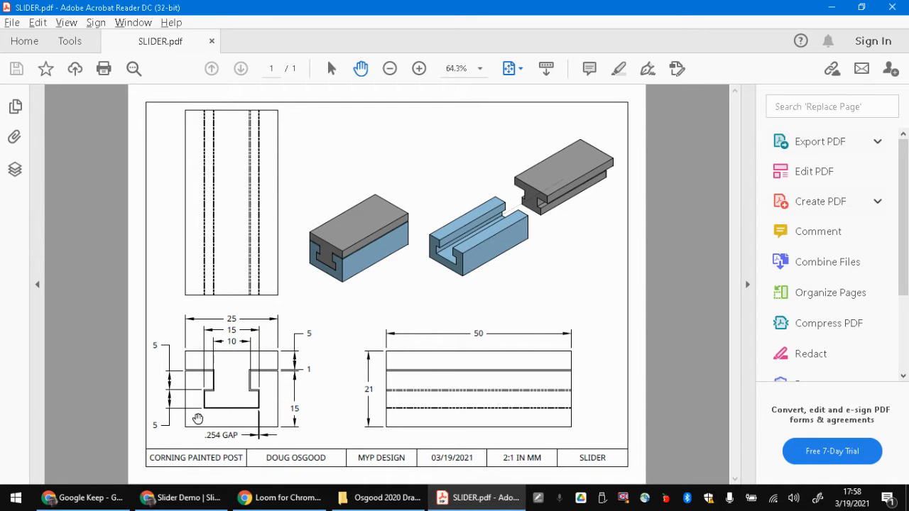
left_click(419, 69)
left_click(419, 68)
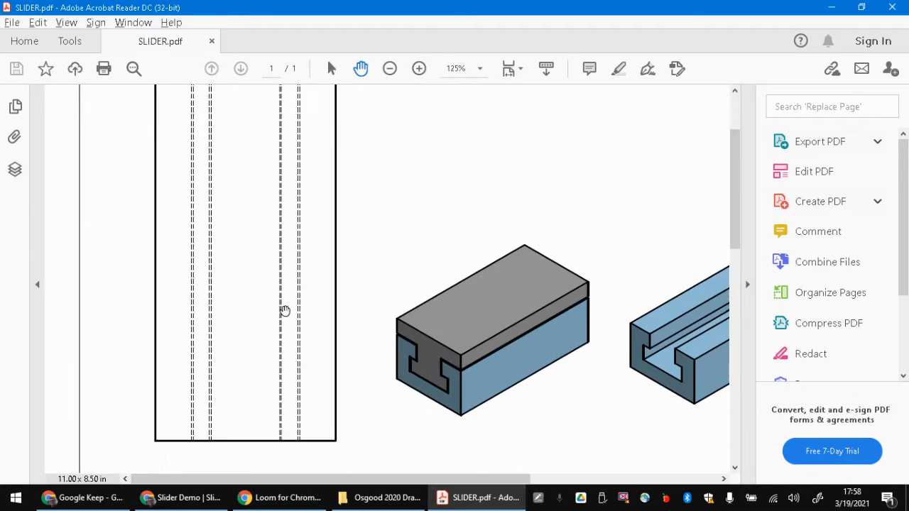
scroll(284, 313, "down", 7)
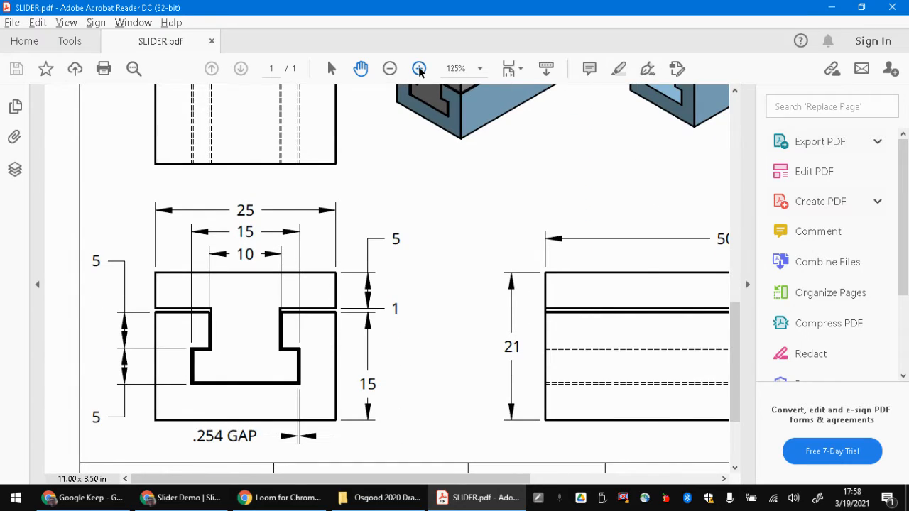
left_click(420, 68)
left_click(419, 68)
left_click(420, 69)
scroll(408, 260, "down", 3)
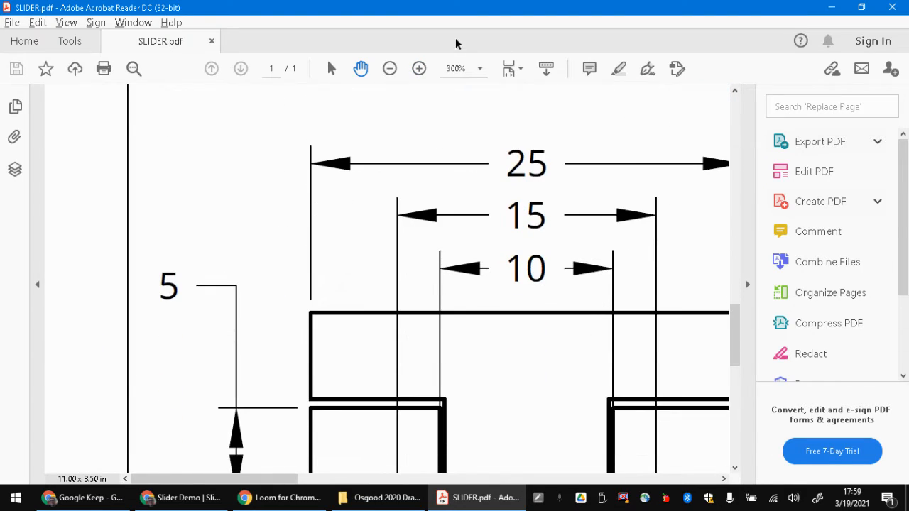
left_click(390, 68)
scroll(341, 362, "down", 2)
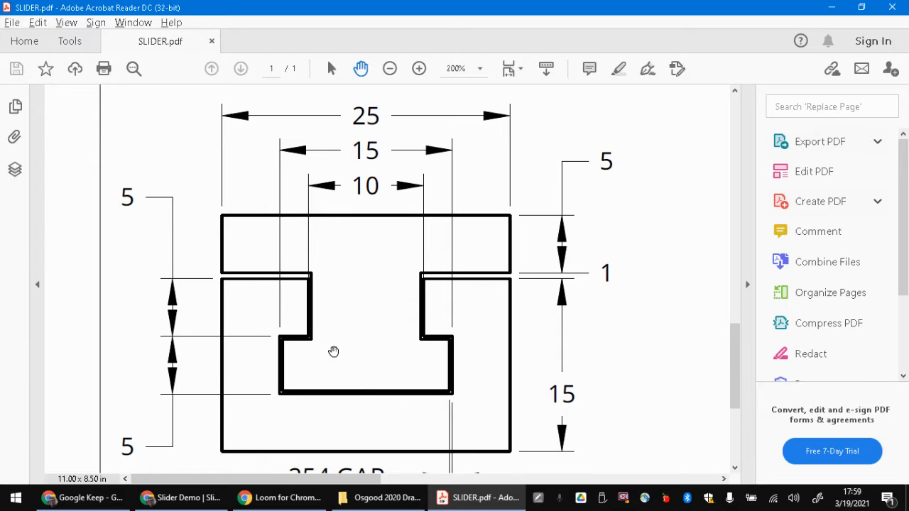
left_click(389, 71)
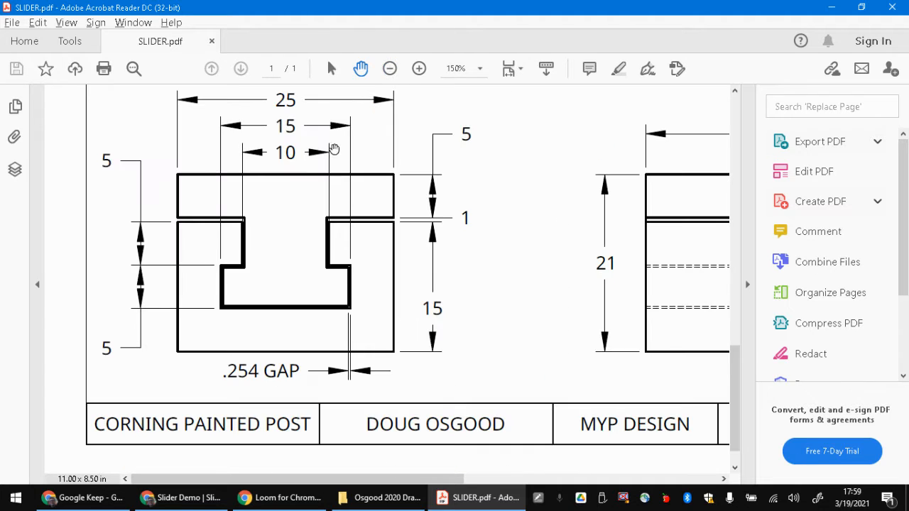
scroll(277, 217, "up", 1)
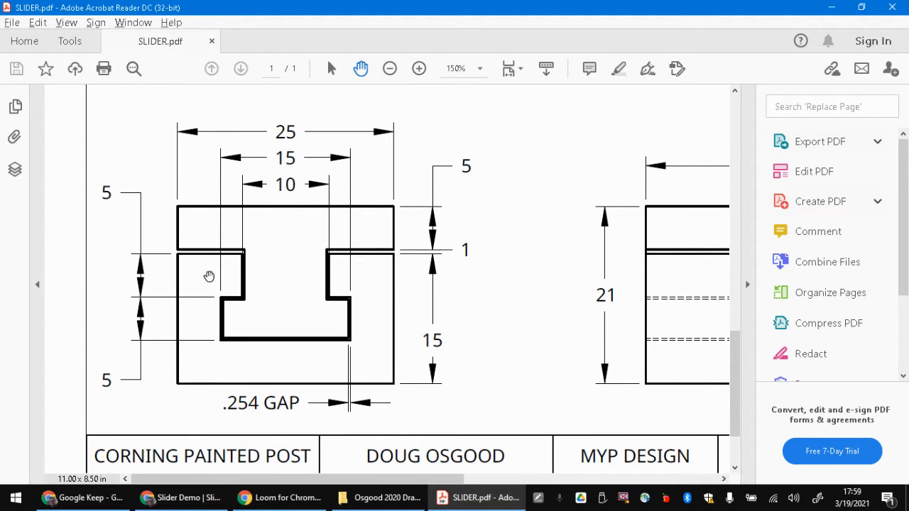
scroll(213, 277, "up", 1)
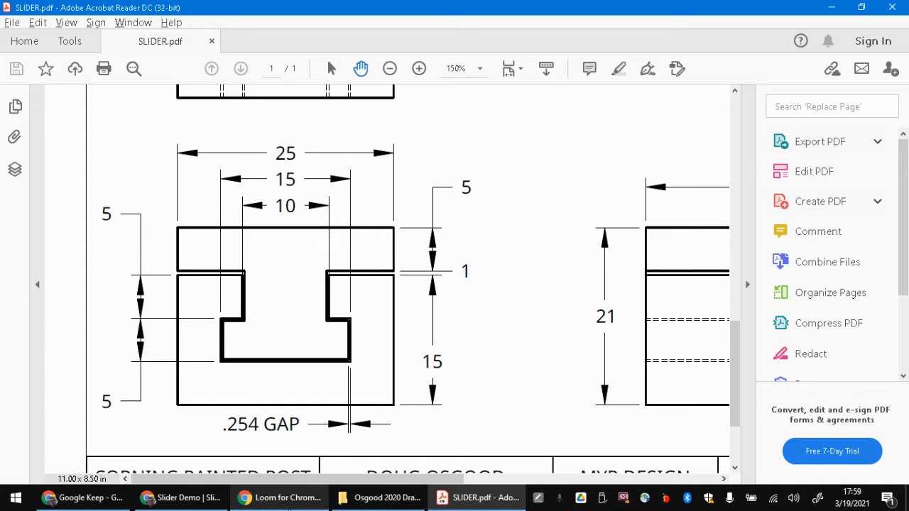
- Switch back to Onshape and examine the clearance gap between slider and base on the SLIDER drawing
left_click(158, 501)
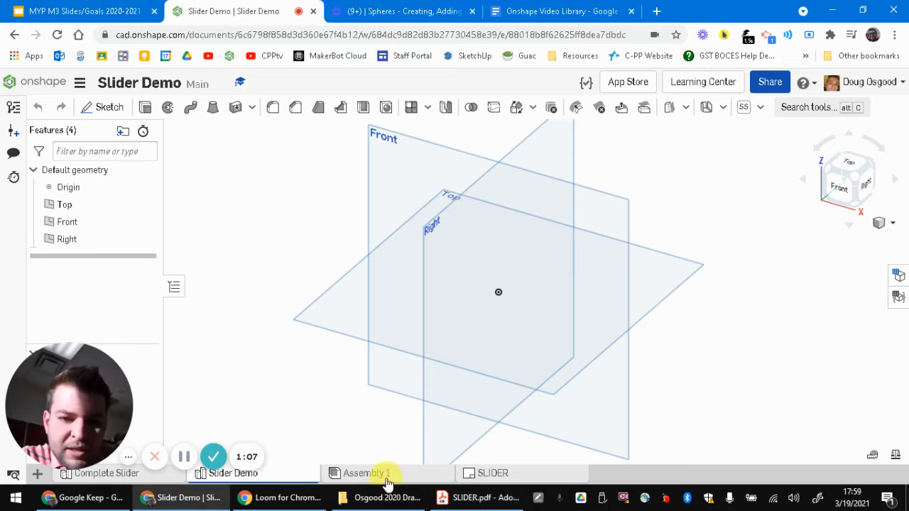
left_click(494, 473)
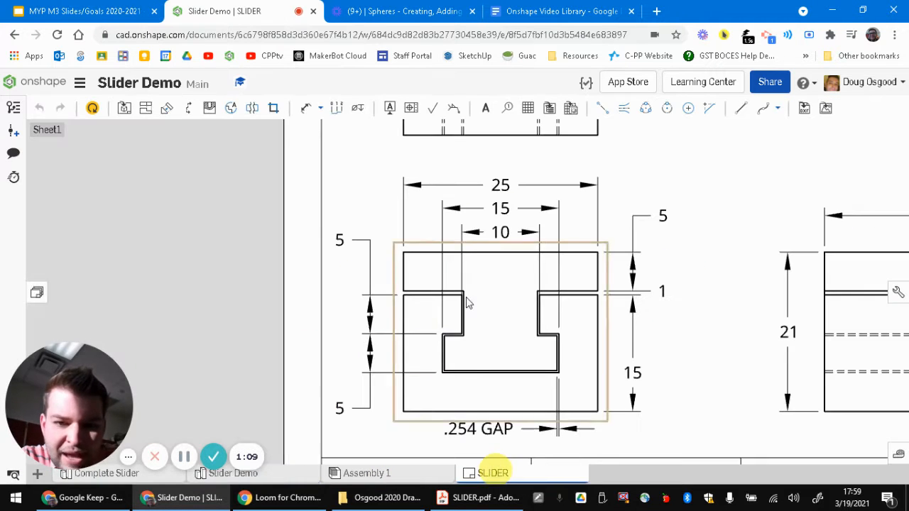
scroll(463, 301, "up", 1)
scroll(419, 359, "up", 2)
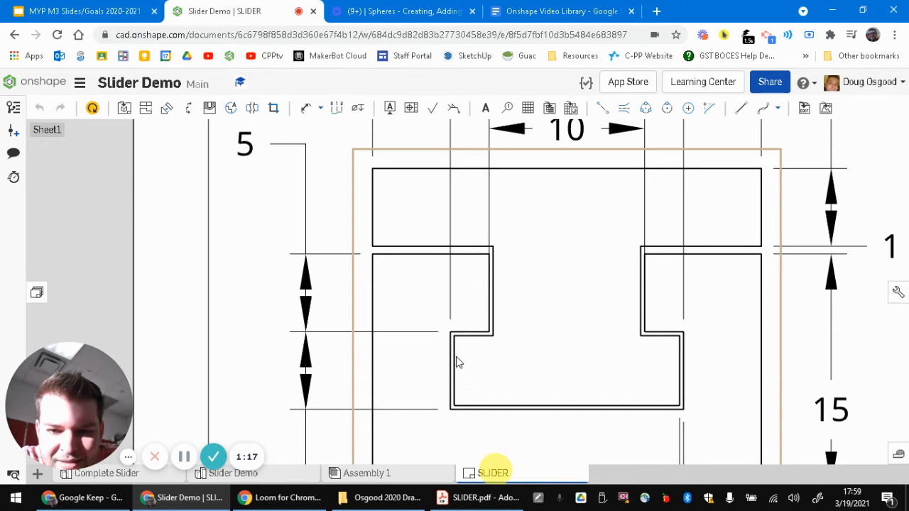
scroll(484, 323, "down", 5)
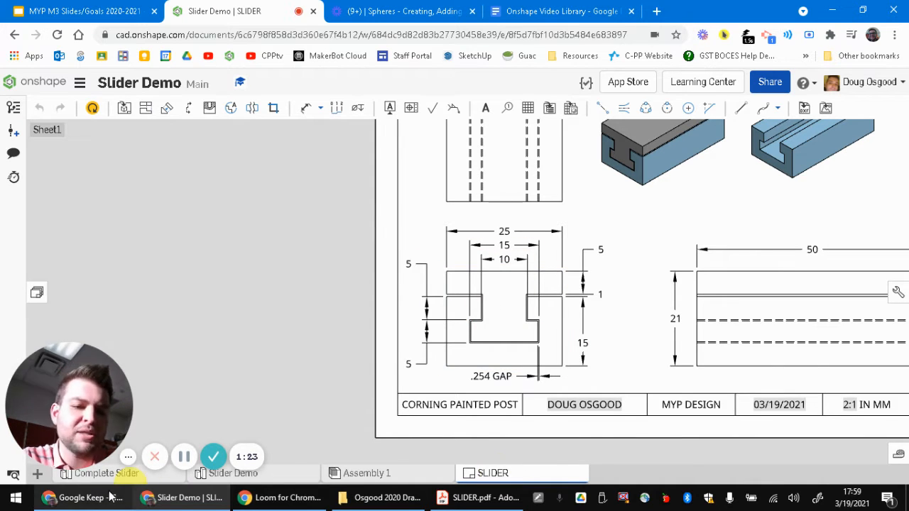
scroll(508, 355, "up", 3)
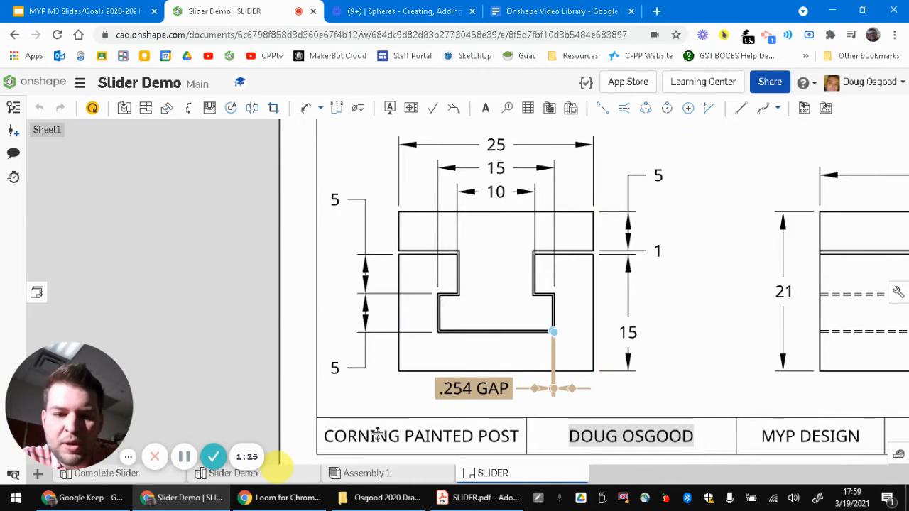
- Start a new sketch on the Front plane in the Slider Demo part studio
left_click(152, 480)
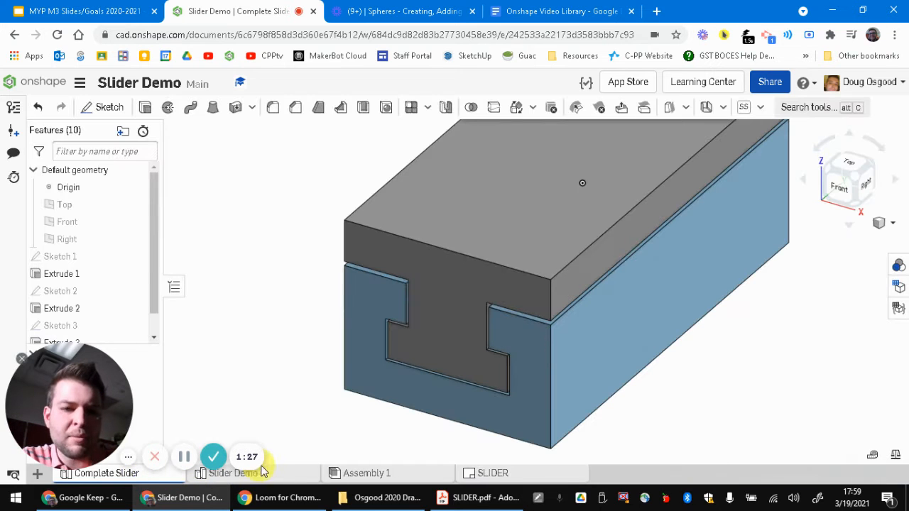
left_click(304, 478)
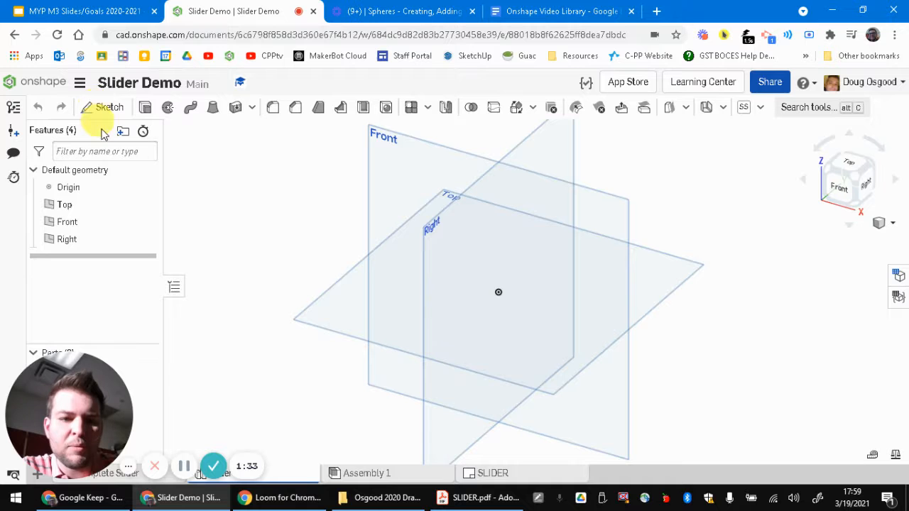
left_click(98, 113)
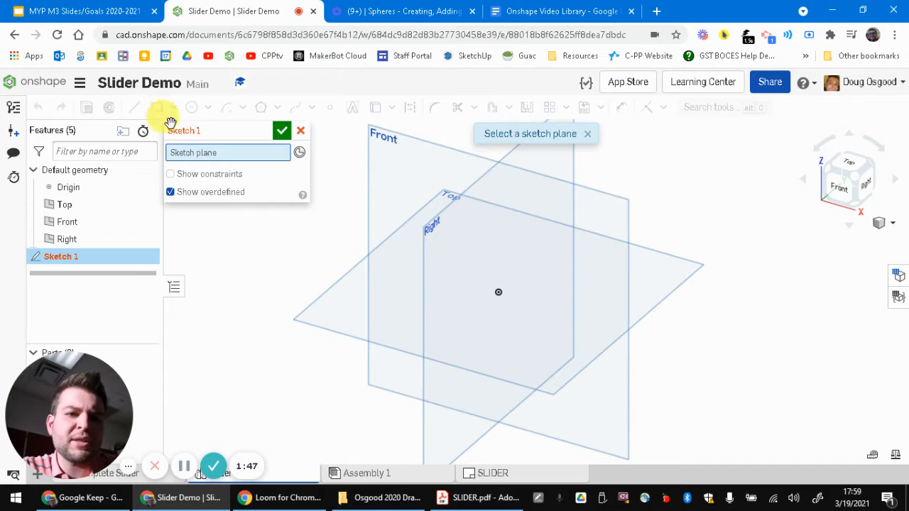
left_click(398, 167)
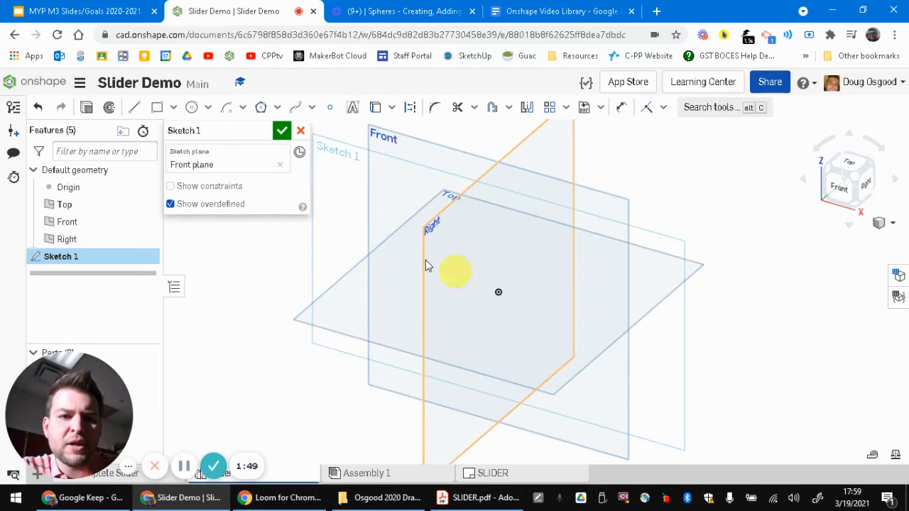
scroll(493, 298, "up", 4)
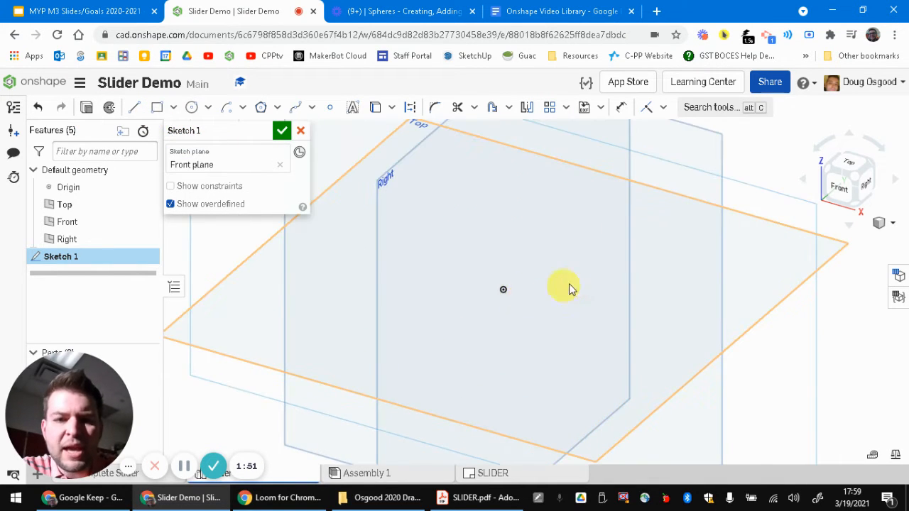
middle_click_drag(569, 288, 495, 286)
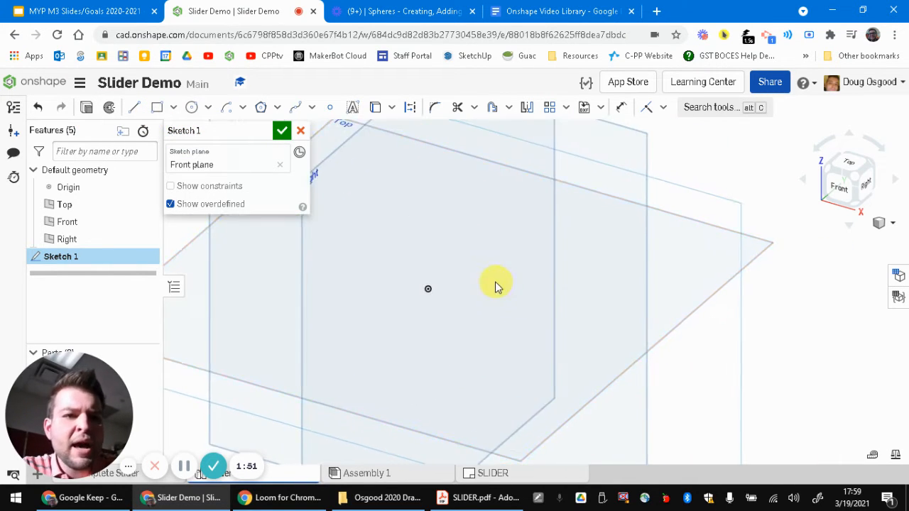
- Sketch a corner rectangle about 49 mm wide and 32 mm high, starting at the origin
left_click(157, 109)
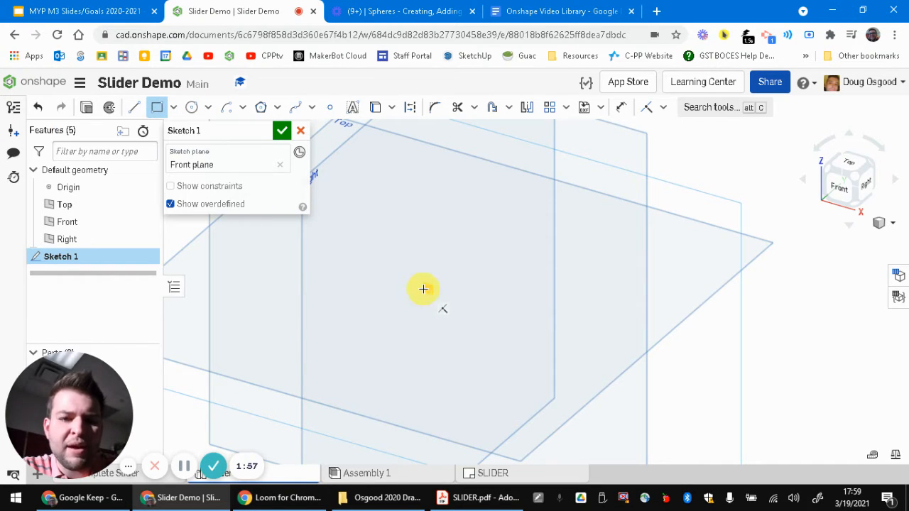
key("alt+Tab")
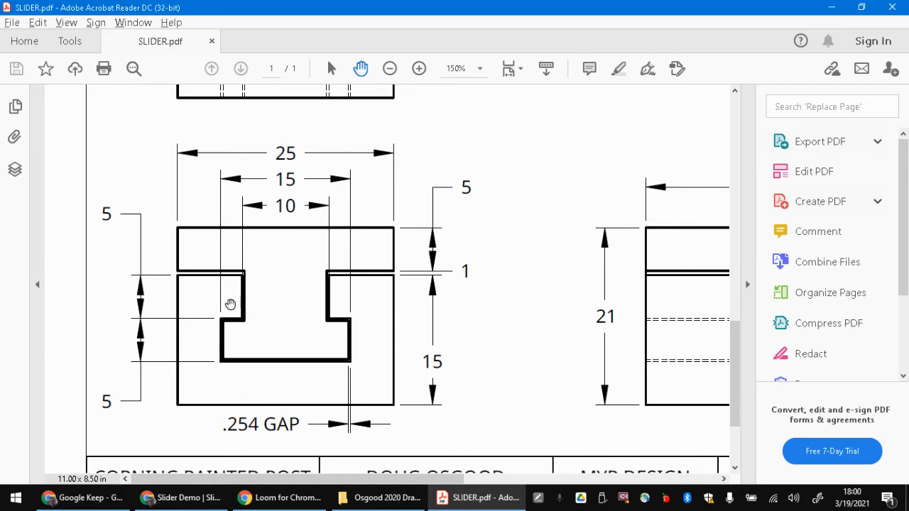
left_click(116, 501)
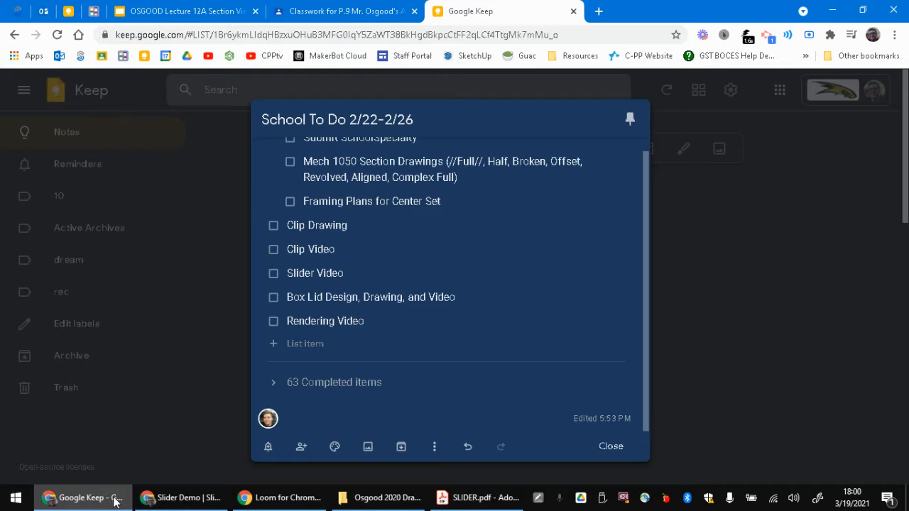
left_click(170, 501)
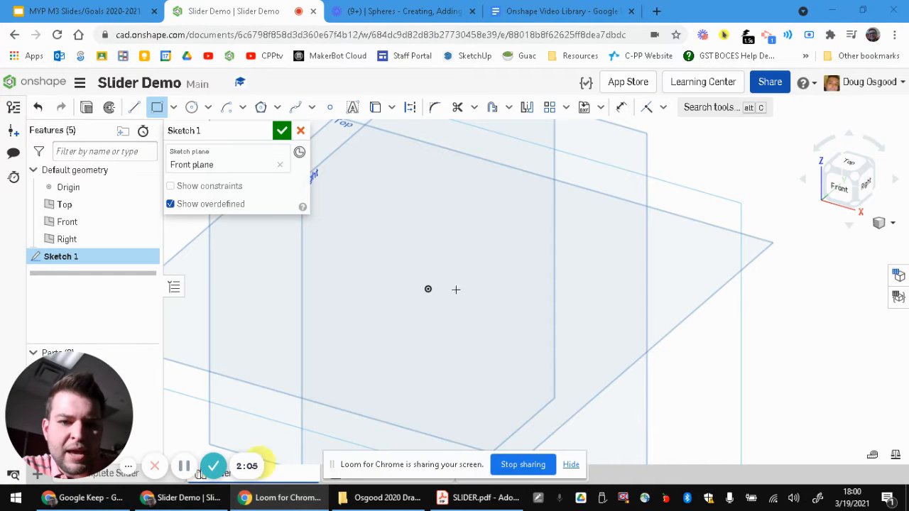
left_click(429, 289)
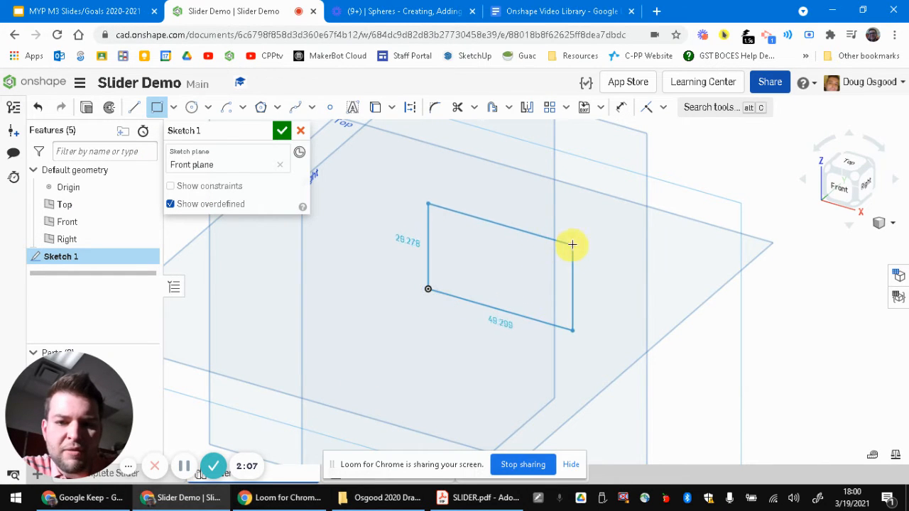
left_click(573, 238)
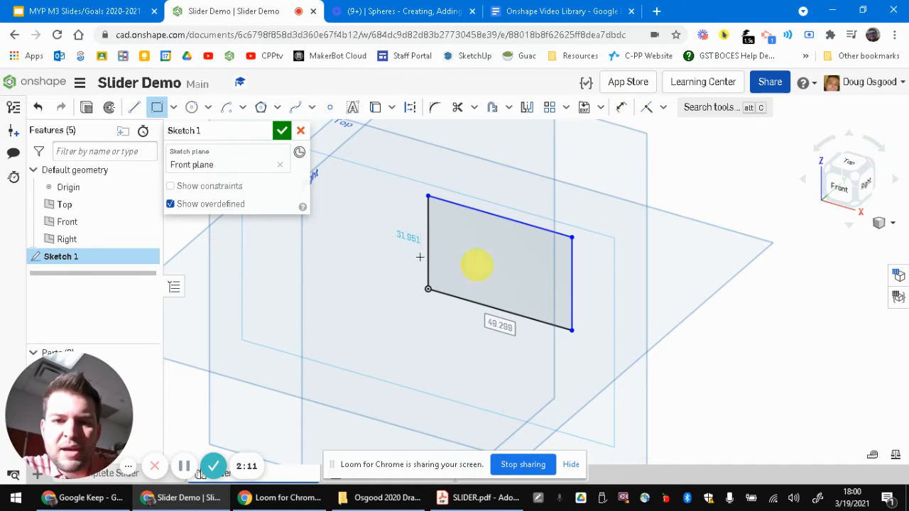
- Check the base's height in SLIDER.pdf, return to Onshape and dimension the rectangle's vertical side to 15 mm
left_click(623, 110)
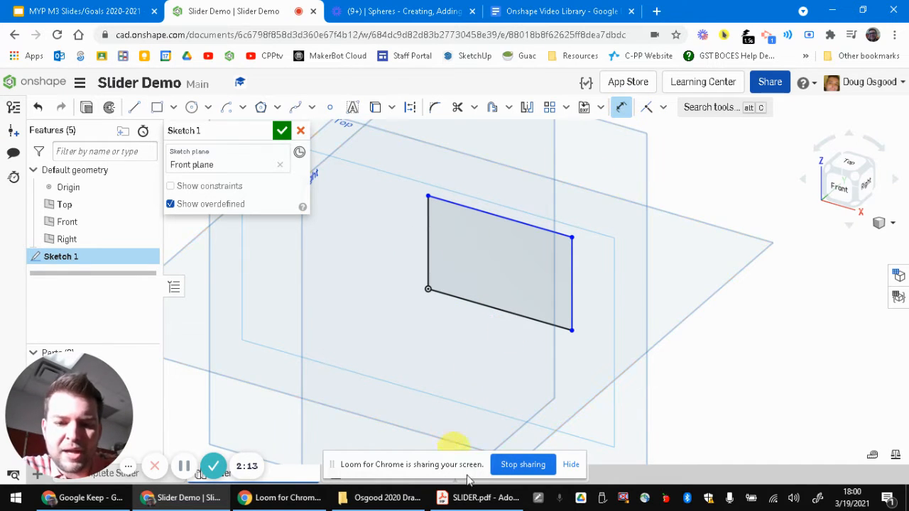
left_click(477, 498)
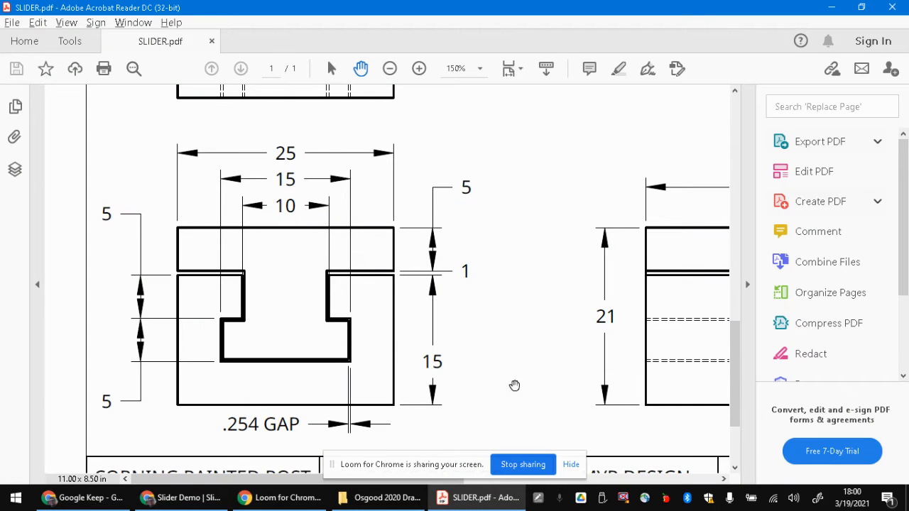
scroll(434, 298, "down", 1)
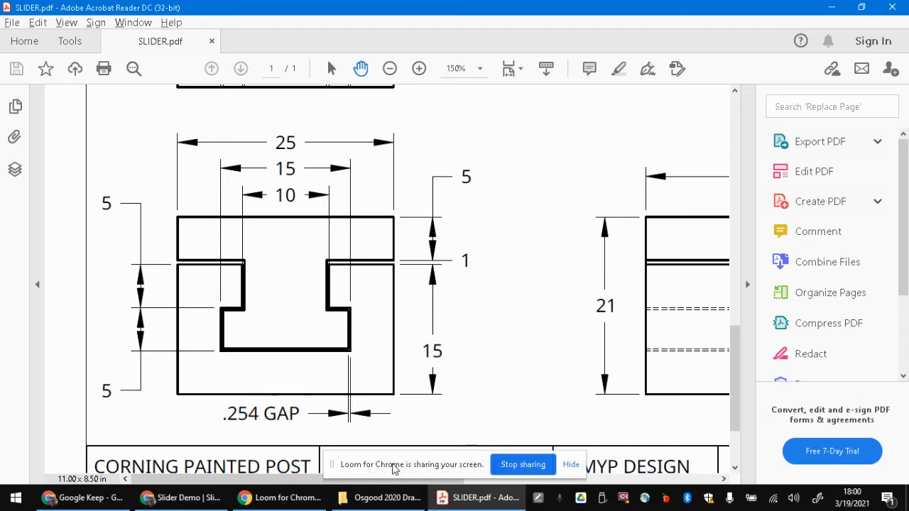
left_click(189, 498)
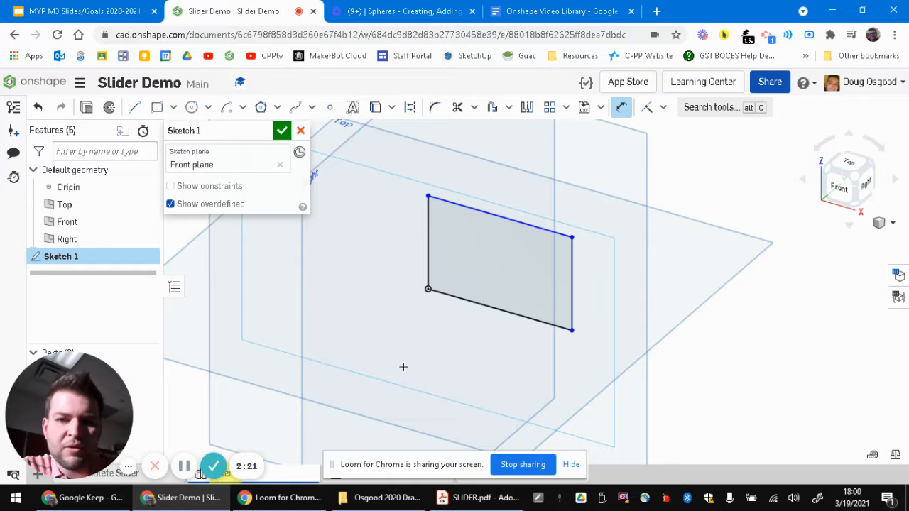
left_click(573, 281)
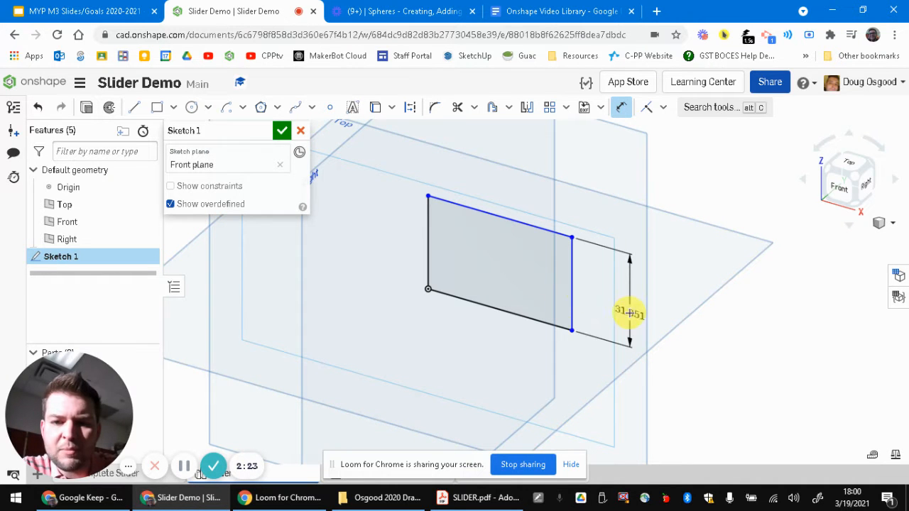
left_click(623, 307)
type("15")
key("Return")
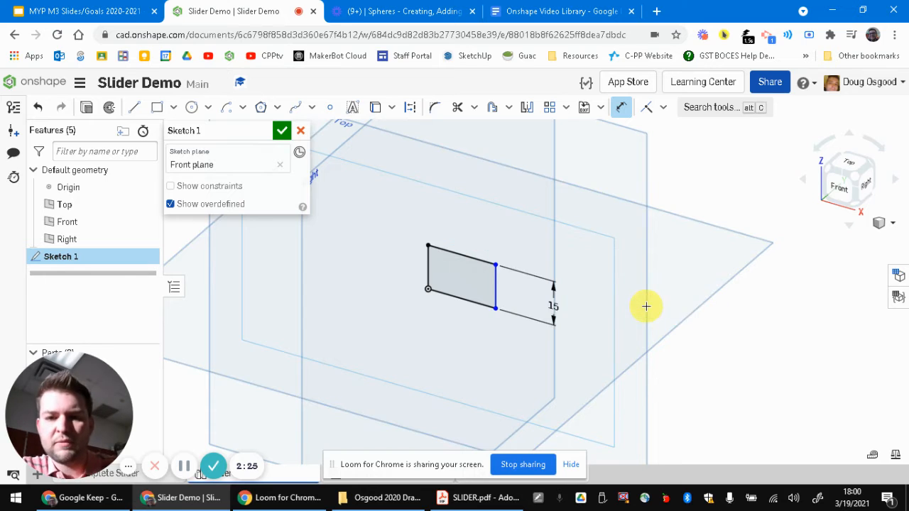
- Dimension the rectangle's upper horizontal edge to 25 mm
scroll(473, 292, "up", 2)
scroll(473, 293, "up", 2)
left_click(479, 208)
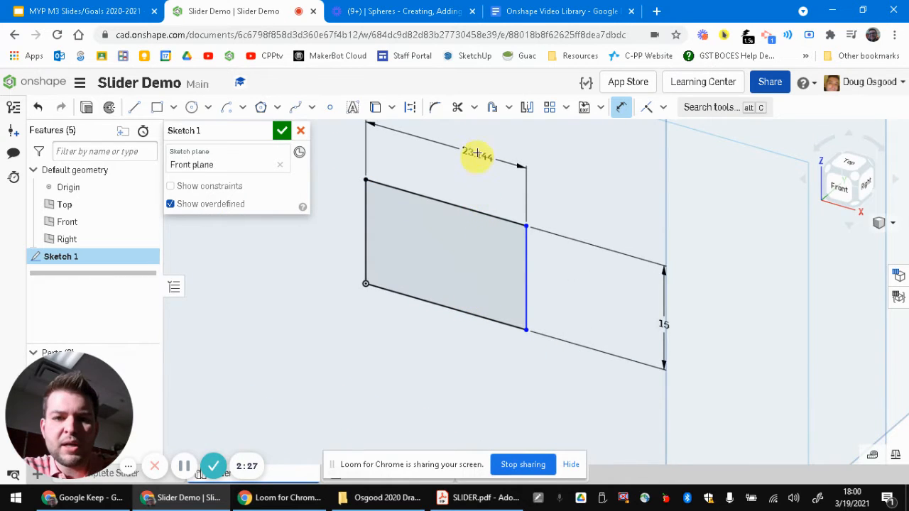
left_click(476, 153)
type("2")
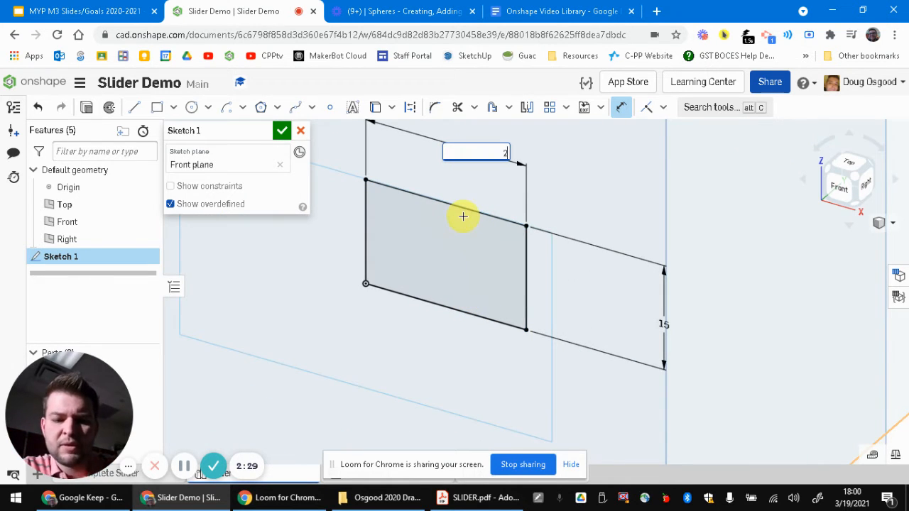
type("5")
key("Return")
- Check the front view in SLIDER.pdf again, return to Onshape and finish the rectangle sketch
left_click(475, 498)
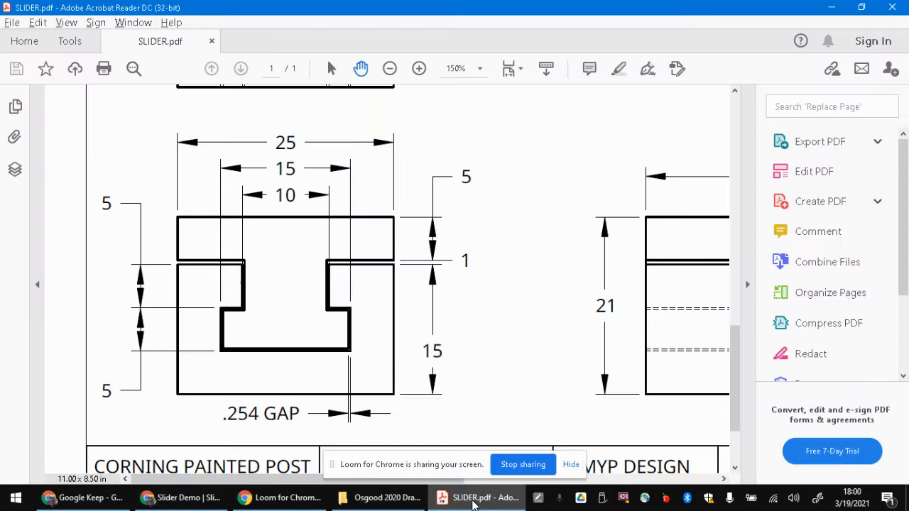
left_click(182, 498)
scroll(463, 191, "up", 3)
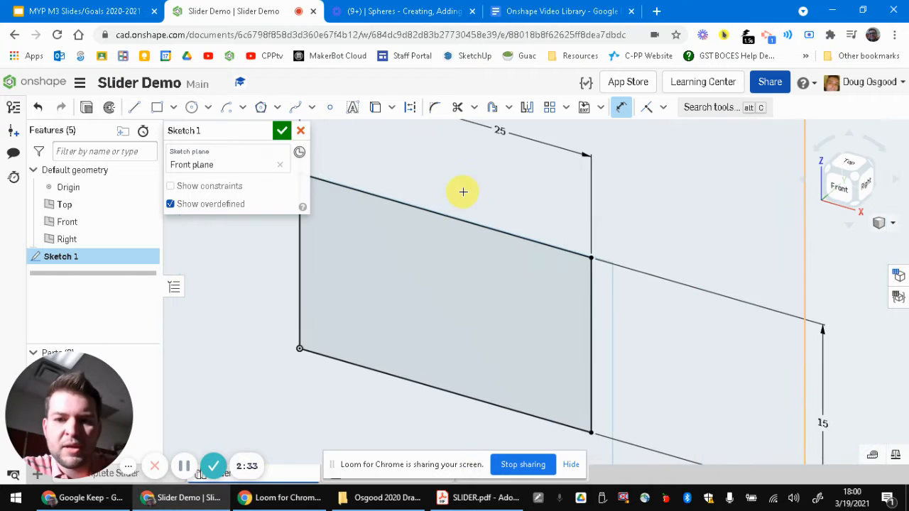
scroll(463, 192, "down", 3)
middle_click_drag(471, 198, 471, 262)
scroll(479, 280, "up", 3)
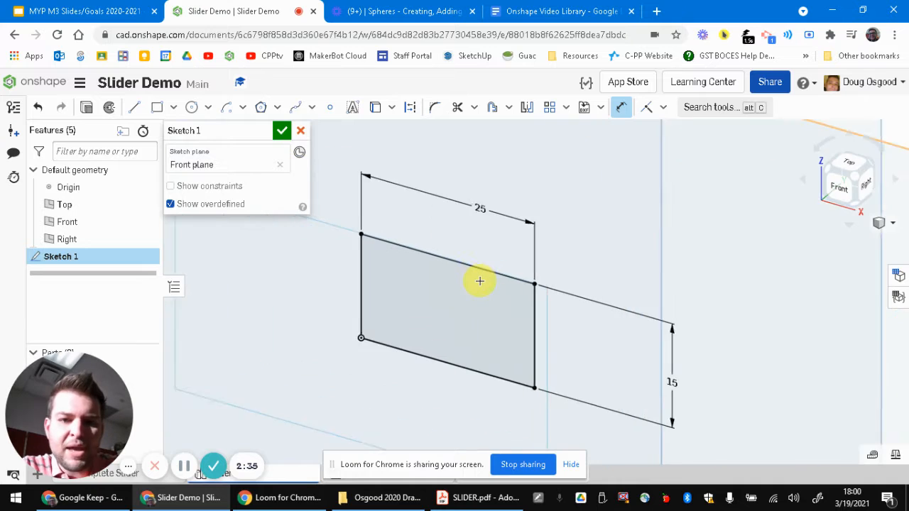
scroll(483, 280, "down", 4)
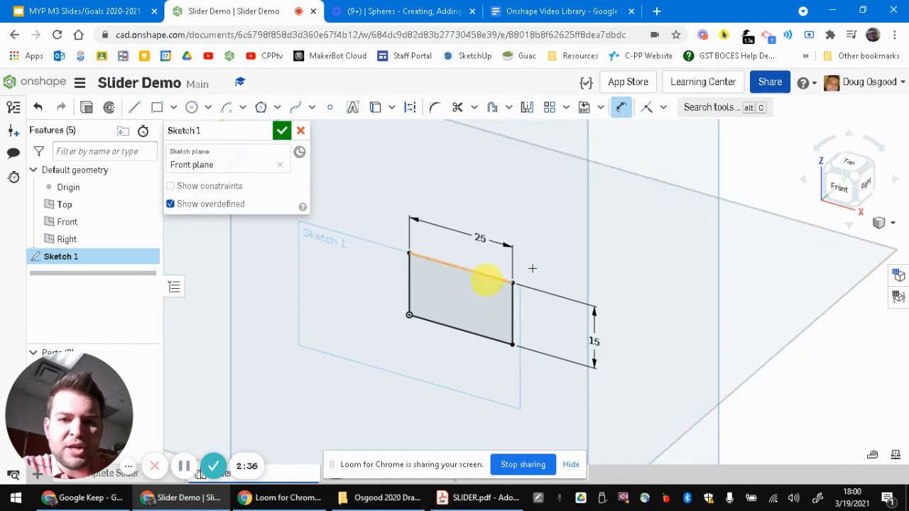
left_click(282, 132)
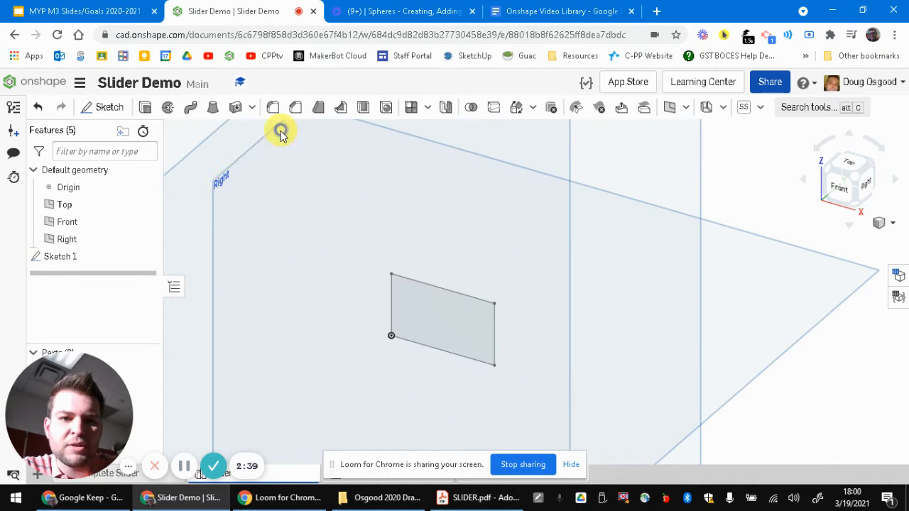
- Start a new solid extrusion of the rectangle, look for the depth dimension in SLIDER.pdf and return to Onshape
left_click(146, 108)
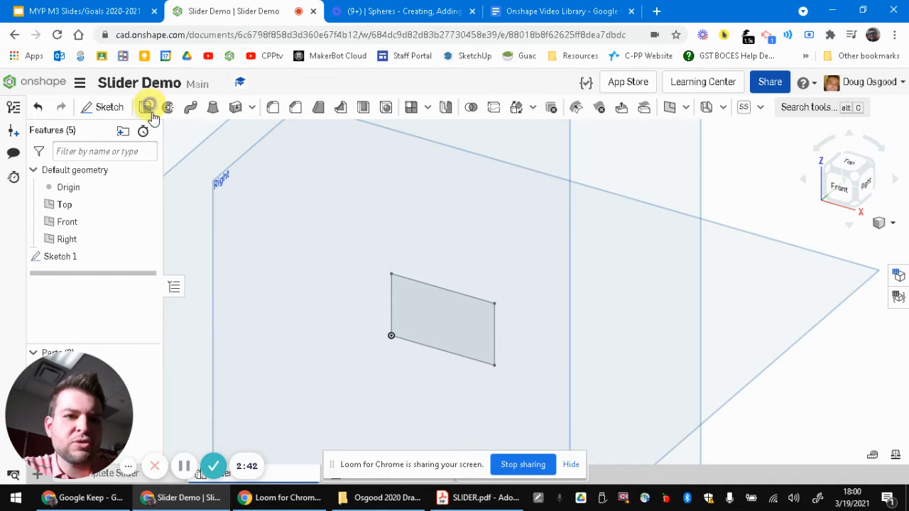
left_click(473, 328)
left_click(485, 501)
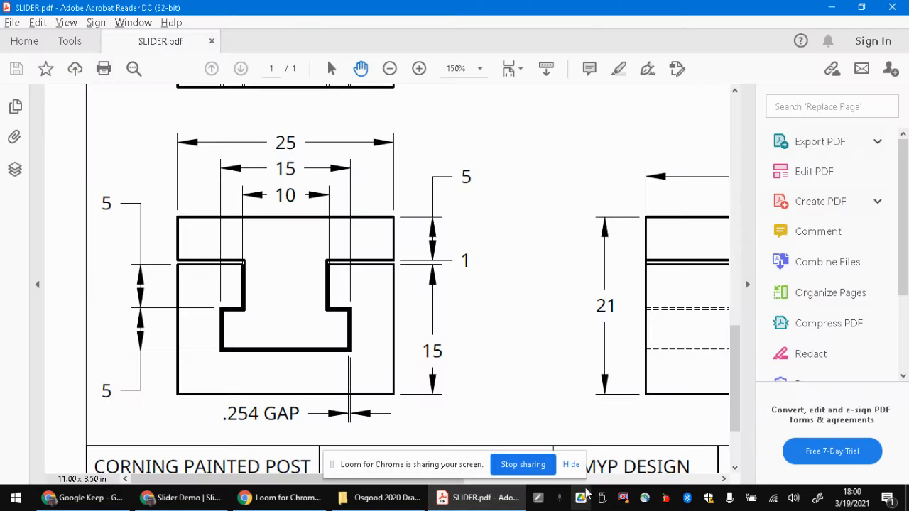
scroll(601, 304, "down", 1)
scroll(601, 304, "up", 1)
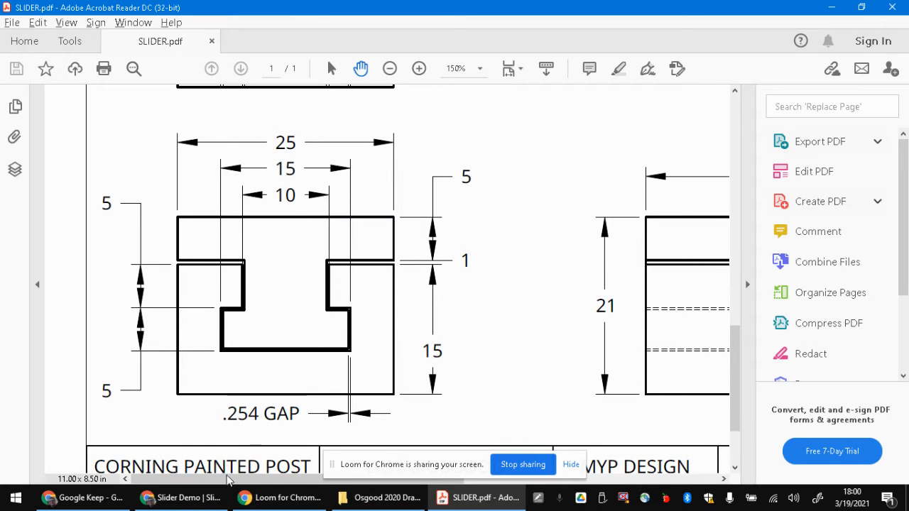
mouse_move(237, 479)
left_mouse_down()
mouse_move(471, 467)
mouse_move(227, 467)
mouse_move(476, 463)
mouse_move(329, 465)
mouse_move(136, 450)
left_mouse_up()
left_click(220, 499)
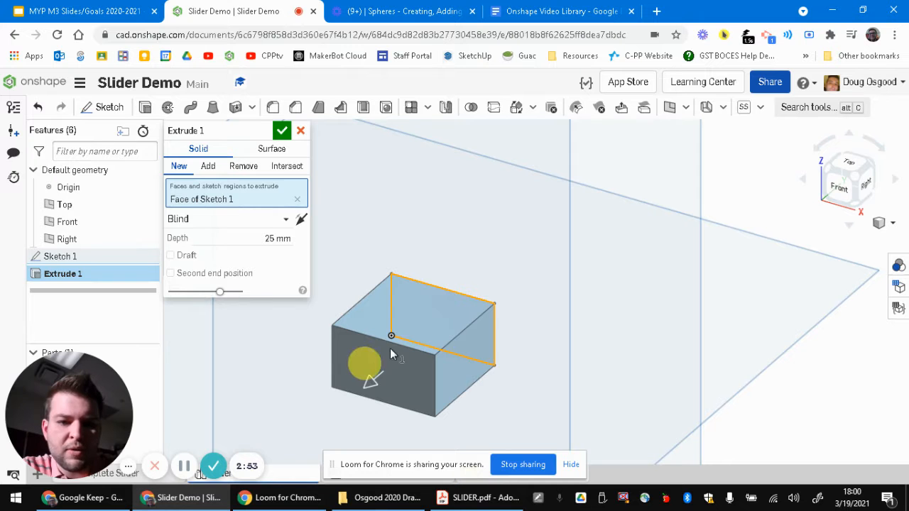
- Reverse the blind extrusion's direction, set its depth to 50 mm and accept it
left_click(277, 240)
left_click(301, 218)
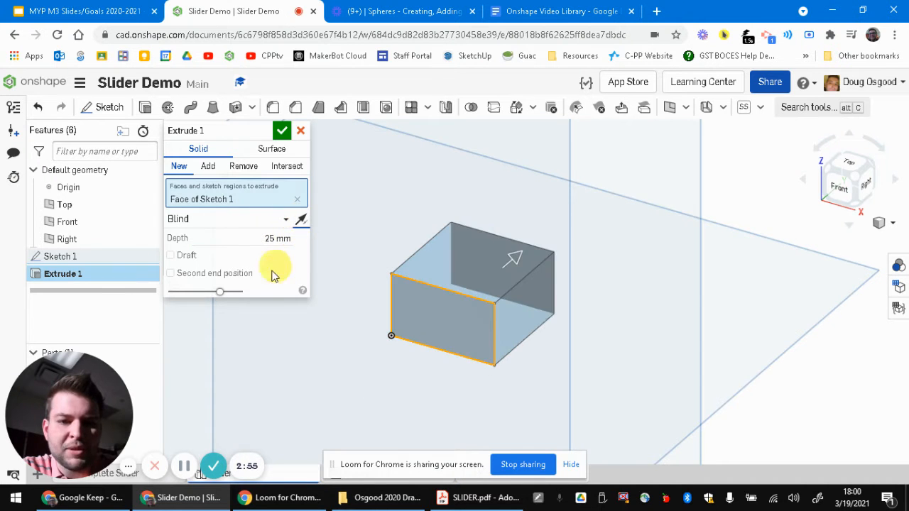
left_click(273, 238)
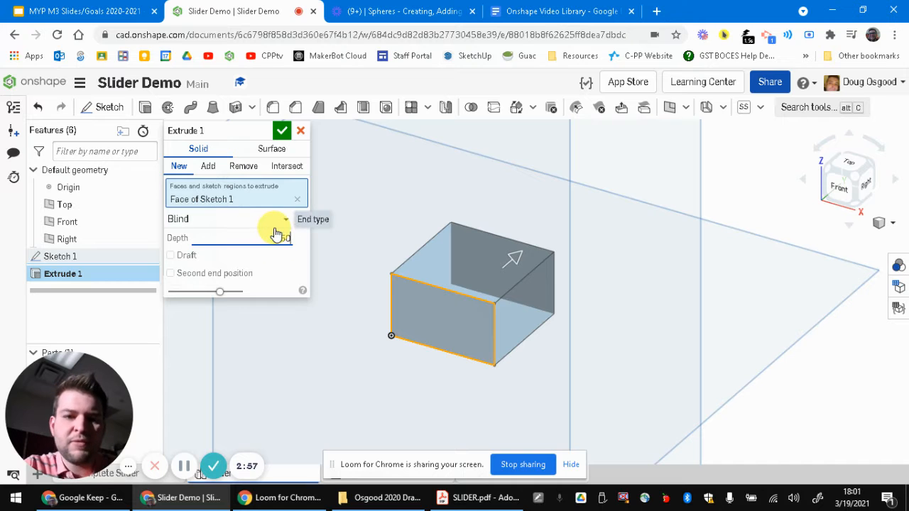
key("Return")
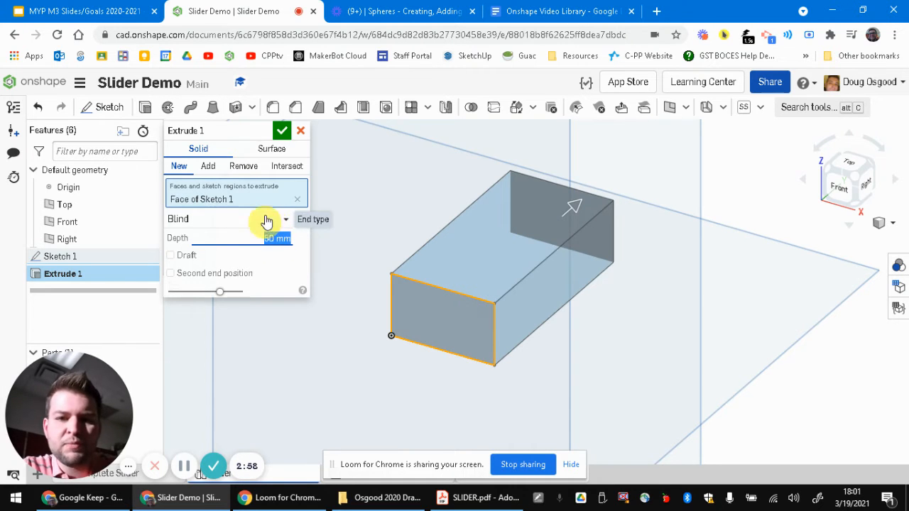
left_click(282, 130)
- Start a new sketch on the block's front face and view it straight from the front
scroll(496, 304, "up", 3)
scroll(495, 304, "down", 3)
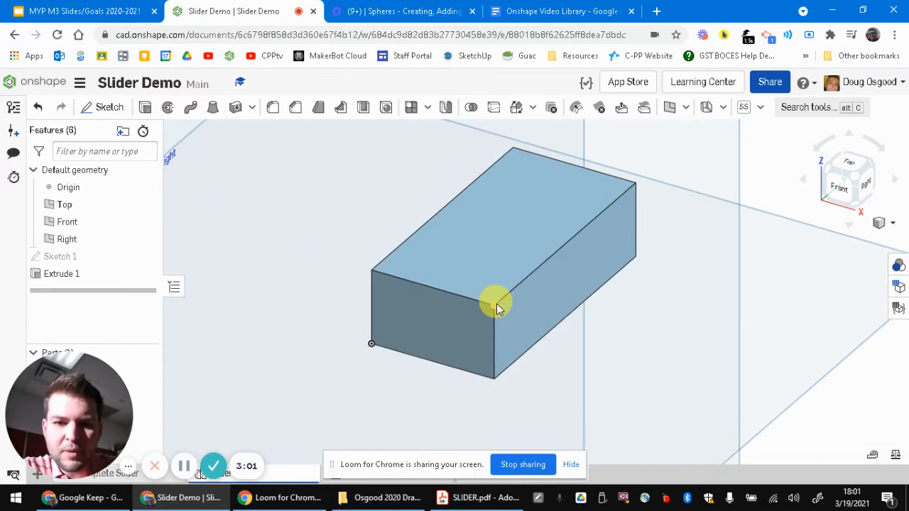
scroll(540, 328, "up", 3)
middle_click_drag(566, 320, 560, 335)
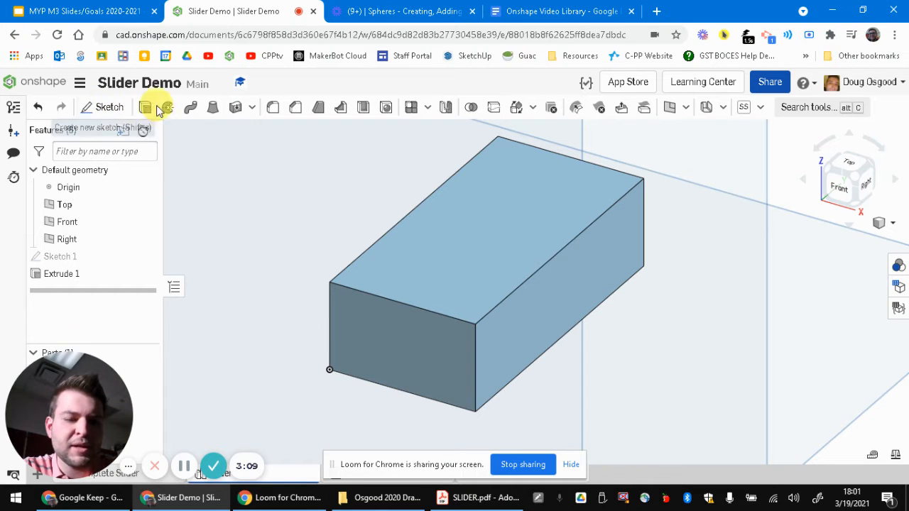
left_click(104, 110)
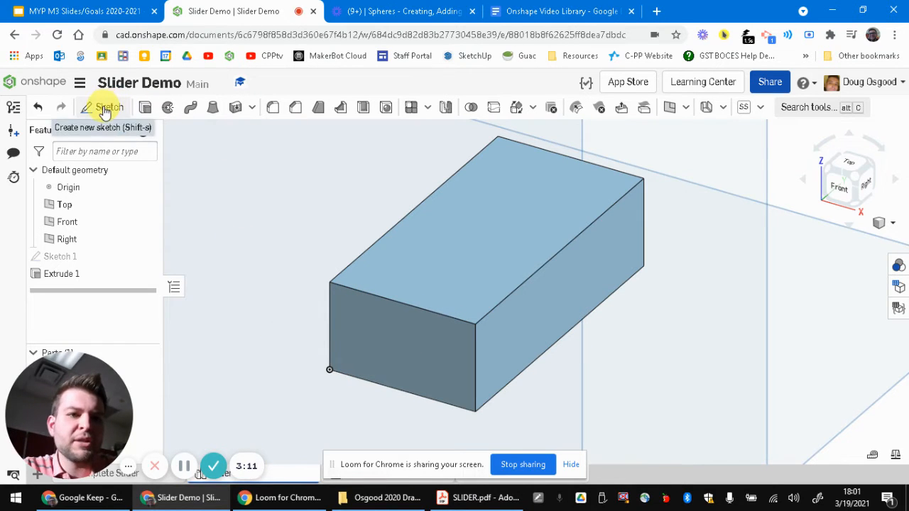
left_click(383, 335)
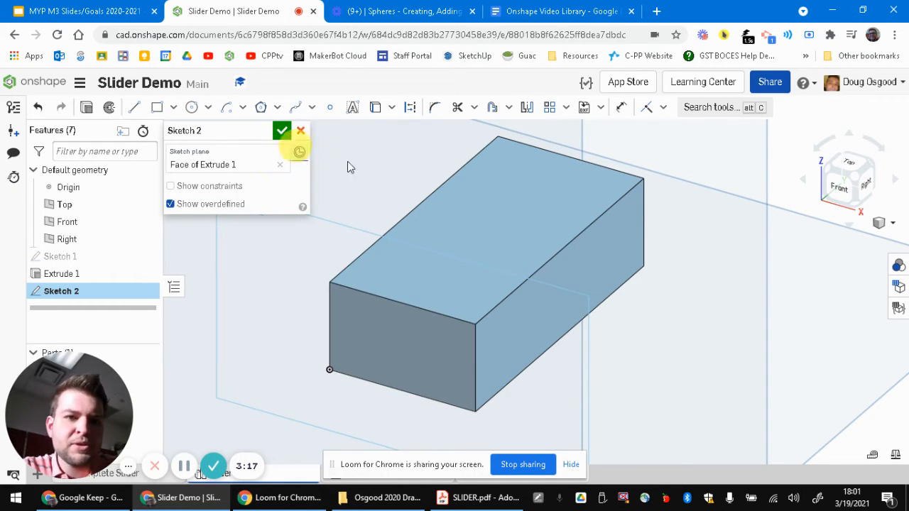
left_click(840, 191)
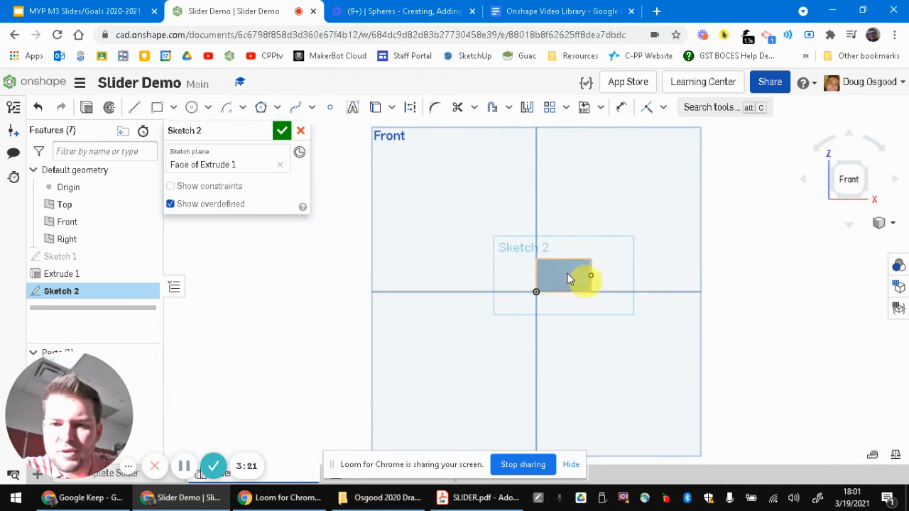
middle_click_drag(678, 258, 640, 269)
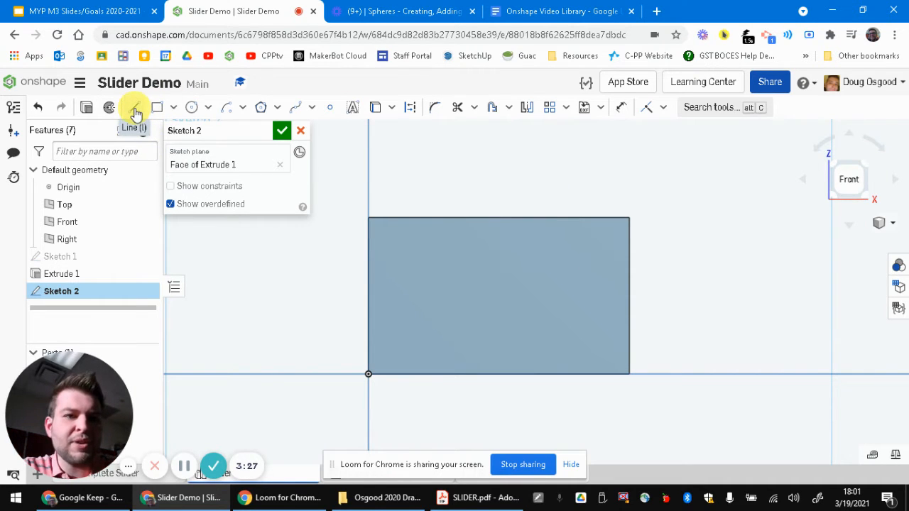
- Draw a vertical construction centerline on the front face from the midpoint of its top edge to the midpoint of its bottom edge
left_click(411, 108)
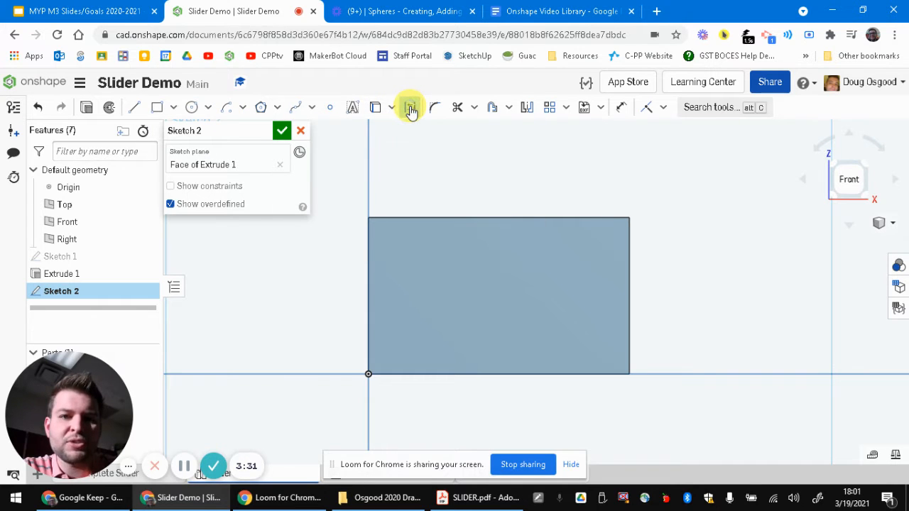
left_click(133, 108)
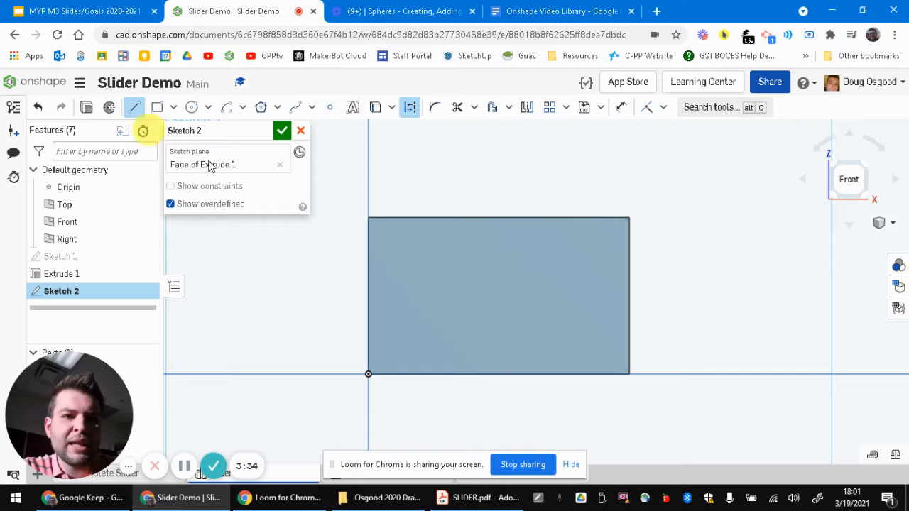
left_click(499, 220)
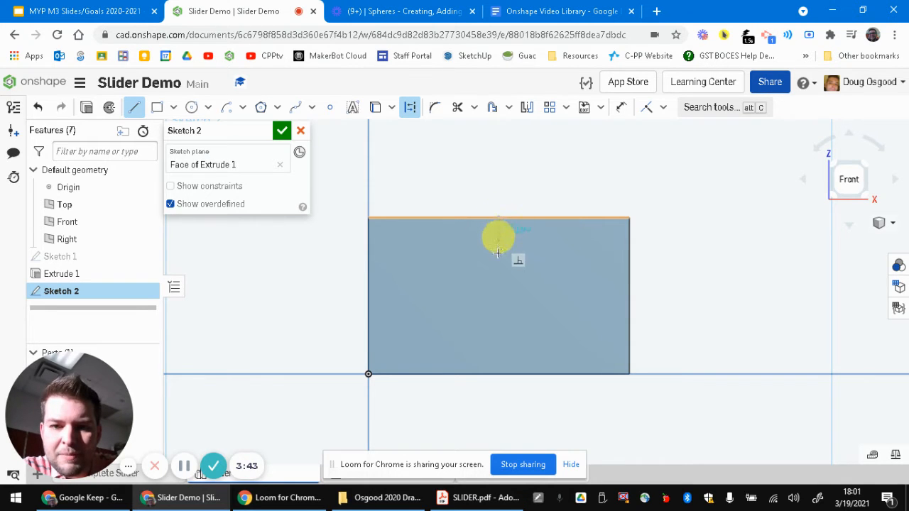
left_click(498, 375)
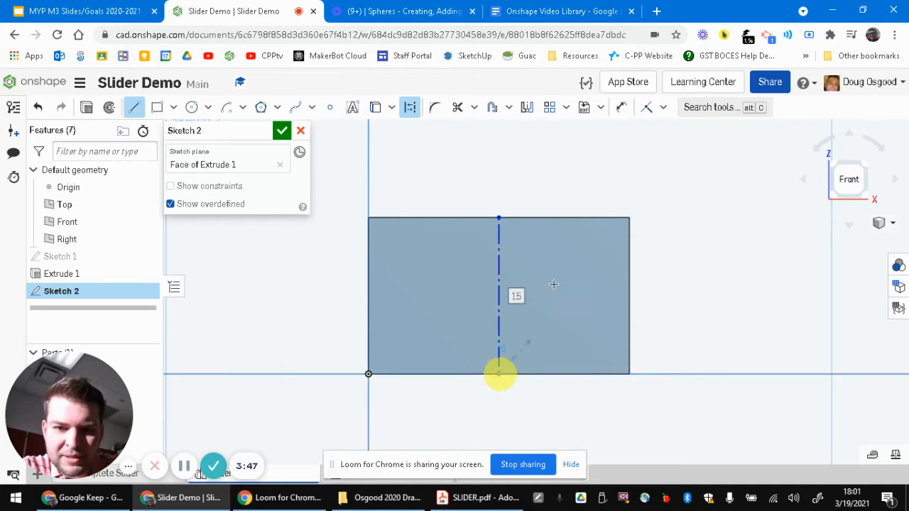
key("Escape")
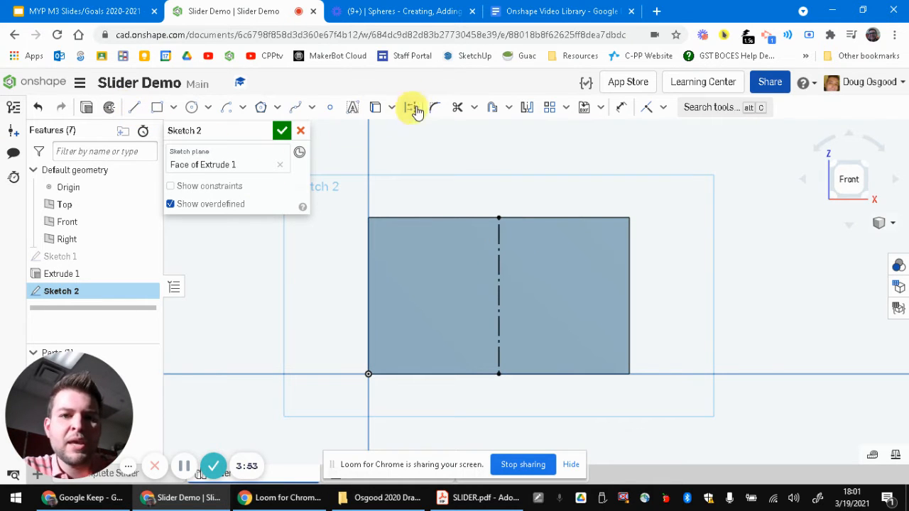
- Sketch an inverted-T slot outline down from the block's top edge, about 15.2 mm wide, with a neck about 4.4 mm deep and a foot about 4 mm high
left_click(134, 107)
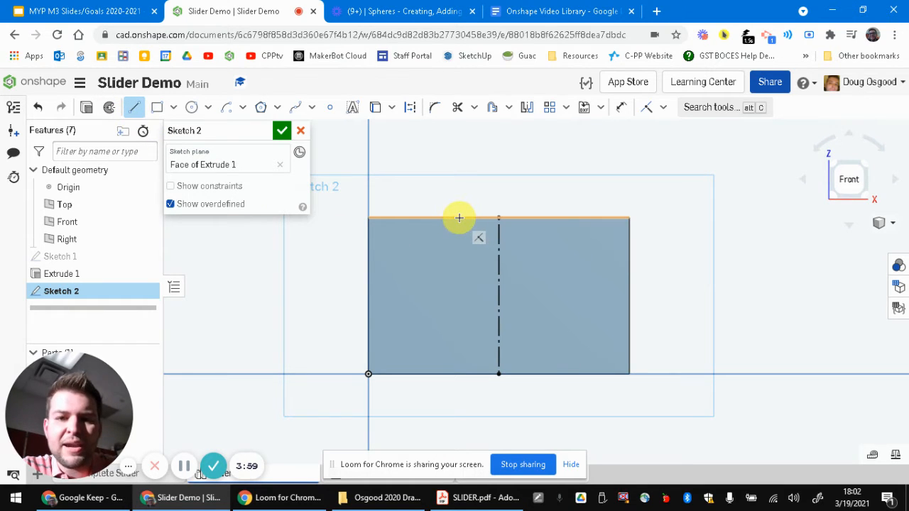
left_click(458, 218)
left_click(460, 264)
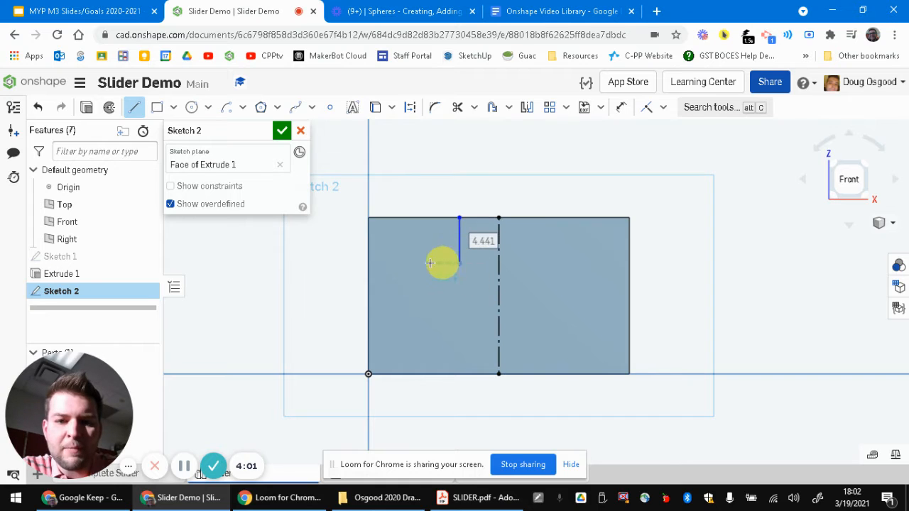
left_click(412, 264)
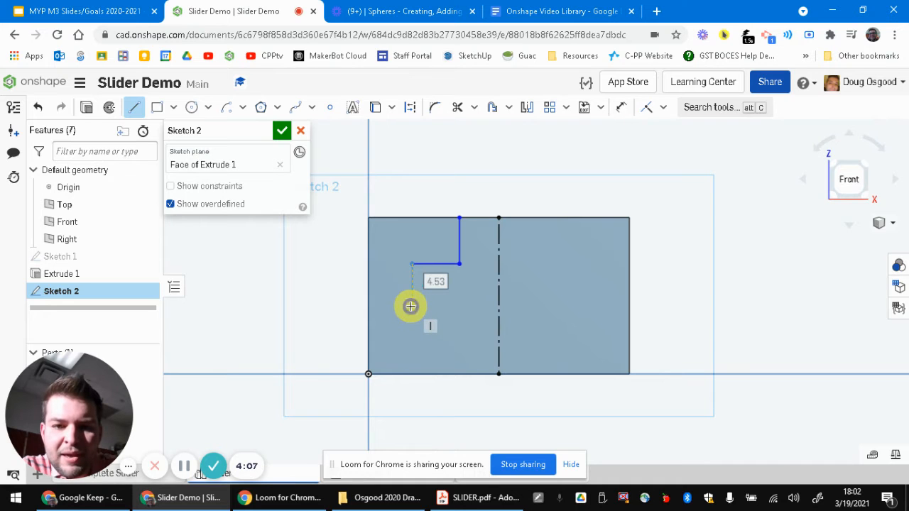
left_click(411, 306)
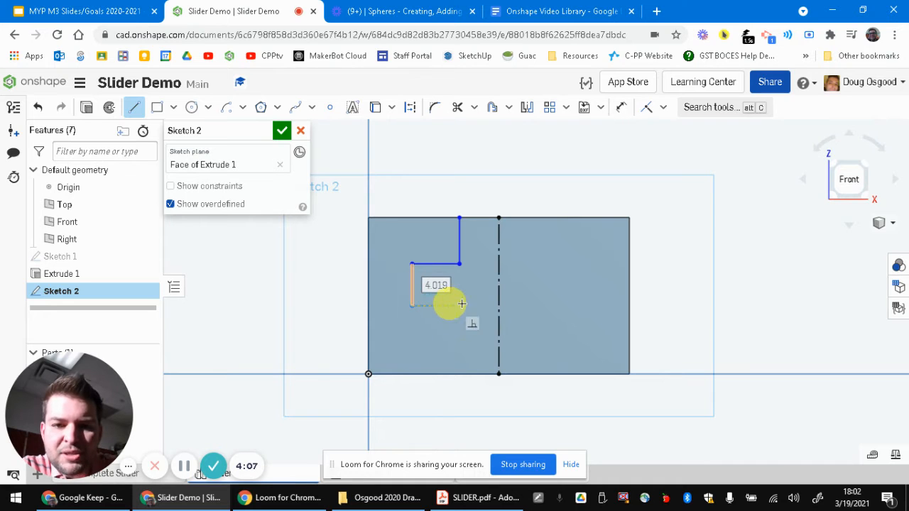
left_click(570, 306)
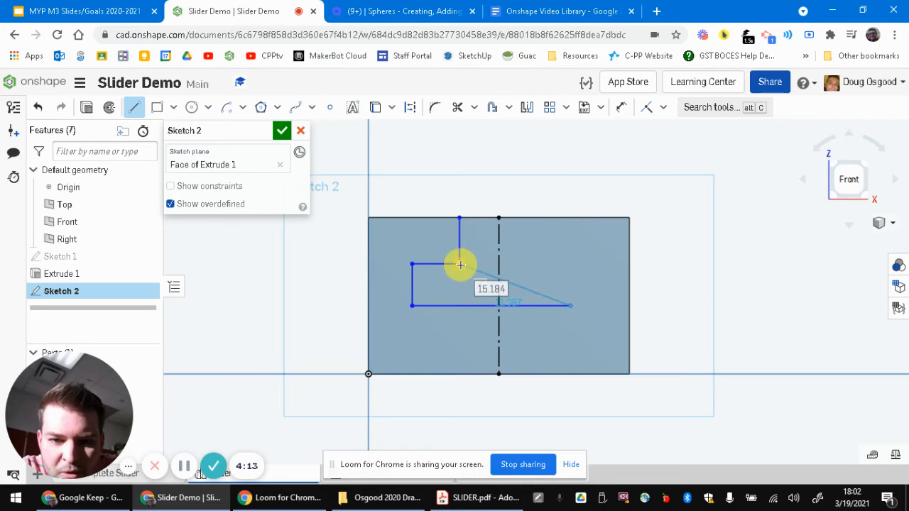
left_click(569, 264)
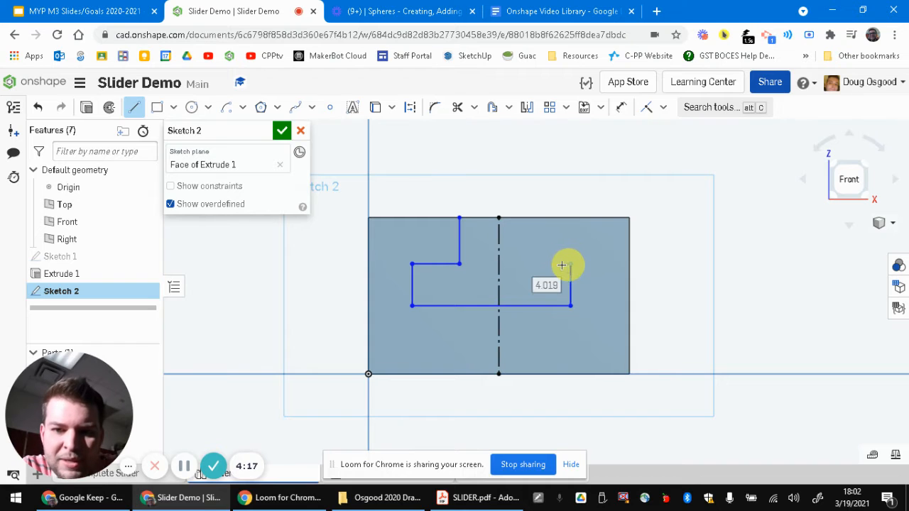
left_click(527, 264)
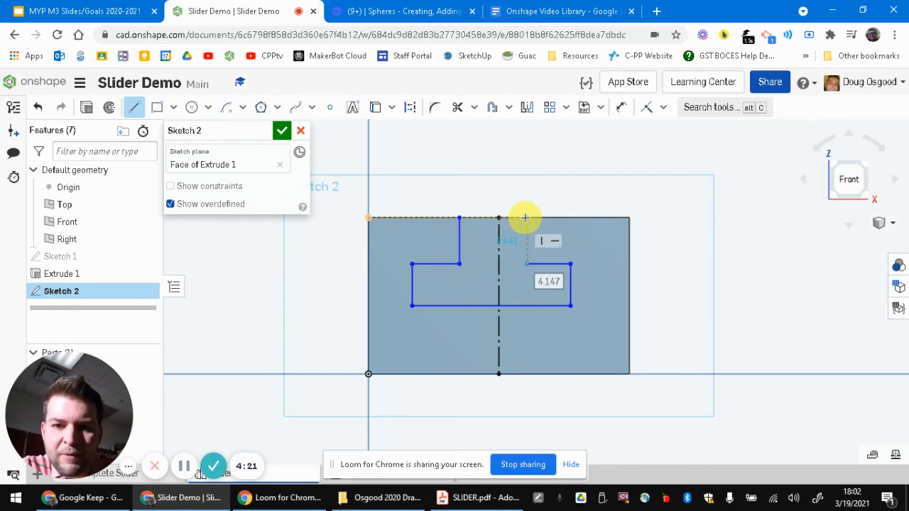
left_click(525, 218)
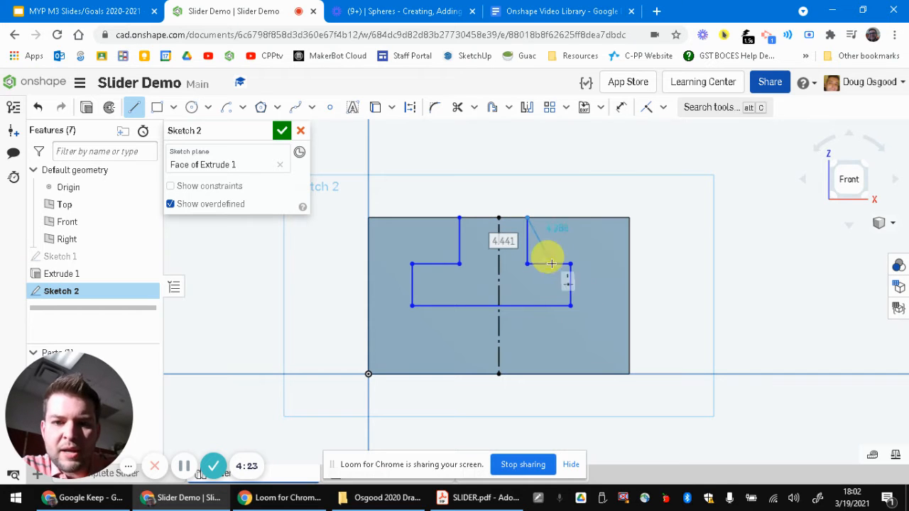
key("Escape")
- Constrain the slot's two horizontal shoulder lines to equal length and pull the right side of the profile outward to test the constraint
scroll(604, 241, "up", 3)
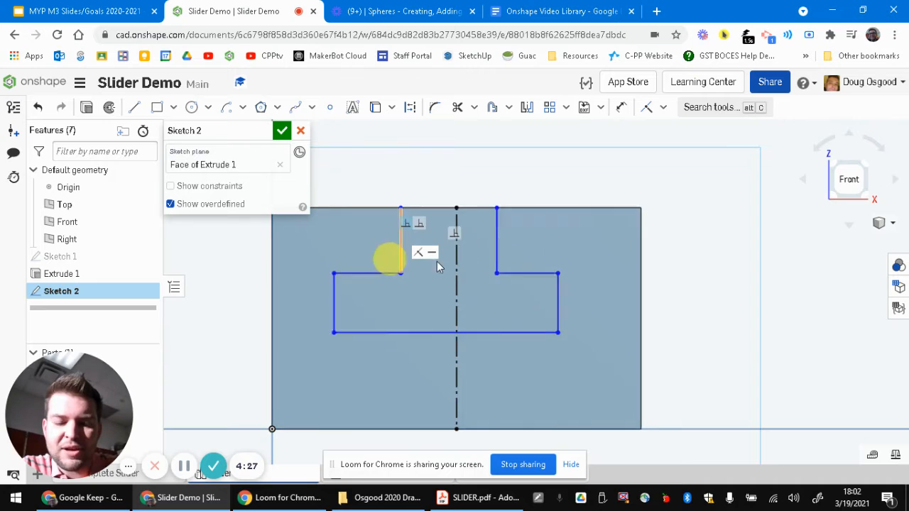
left_click(662, 107)
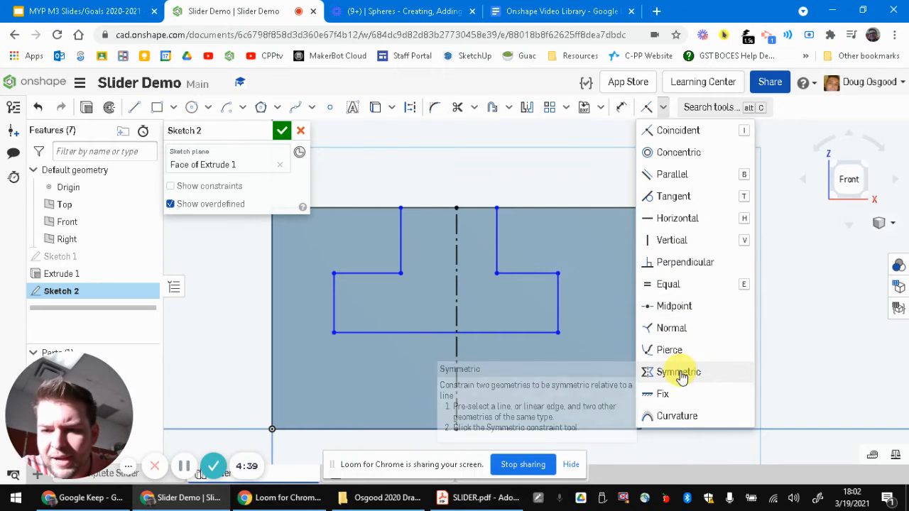
left_click(683, 288)
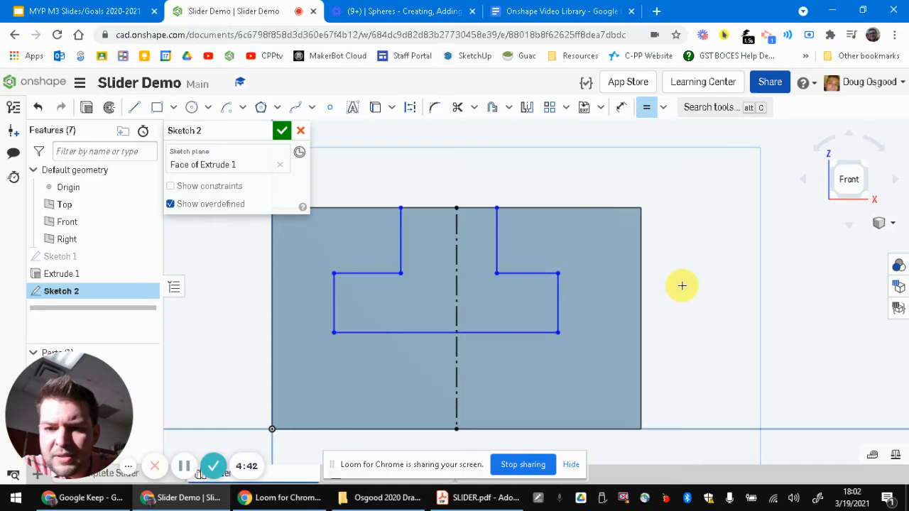
left_click(361, 274)
left_click(533, 273)
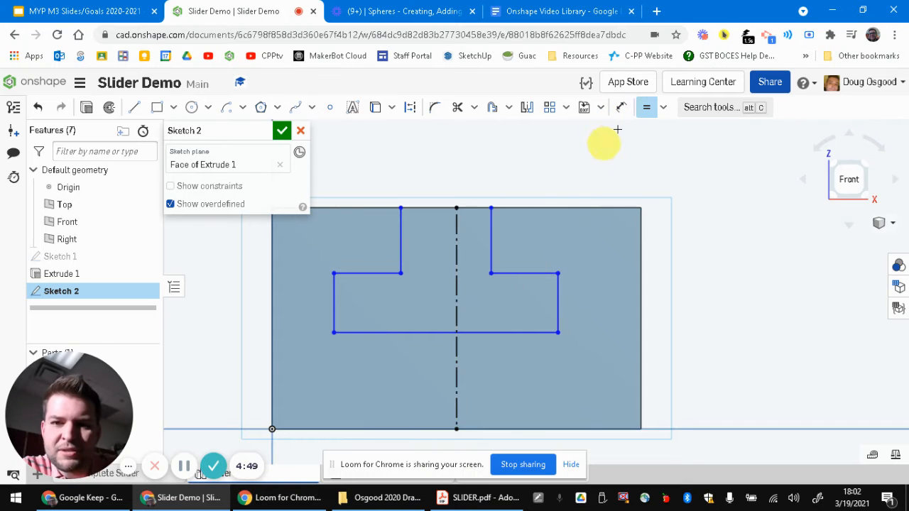
key("Escape")
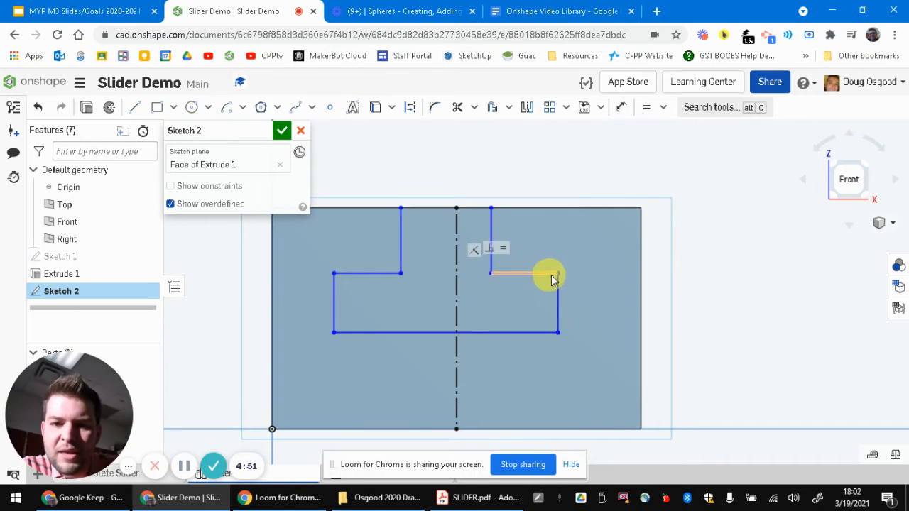
mouse_move(587, 277)
left_mouse_down()
mouse_move(603, 273)
mouse_move(495, 273)
left_mouse_up()
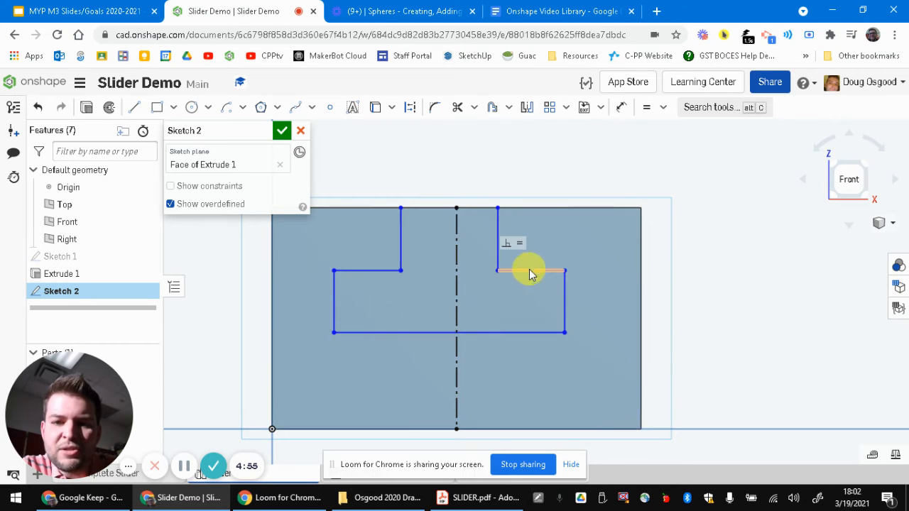
mouse_move(581, 300)
left_mouse_down()
mouse_move(601, 296)
mouse_move(562, 299)
mouse_move(603, 300)
mouse_move(574, 295)
left_mouse_up()
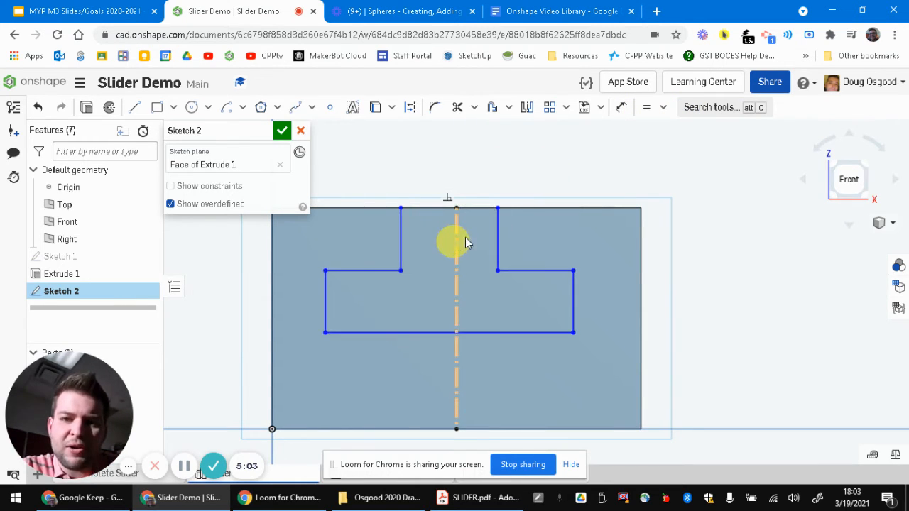
- Make the two vertical neck lines of the T-slot symmetric about the construction centerline
left_click(666, 108)
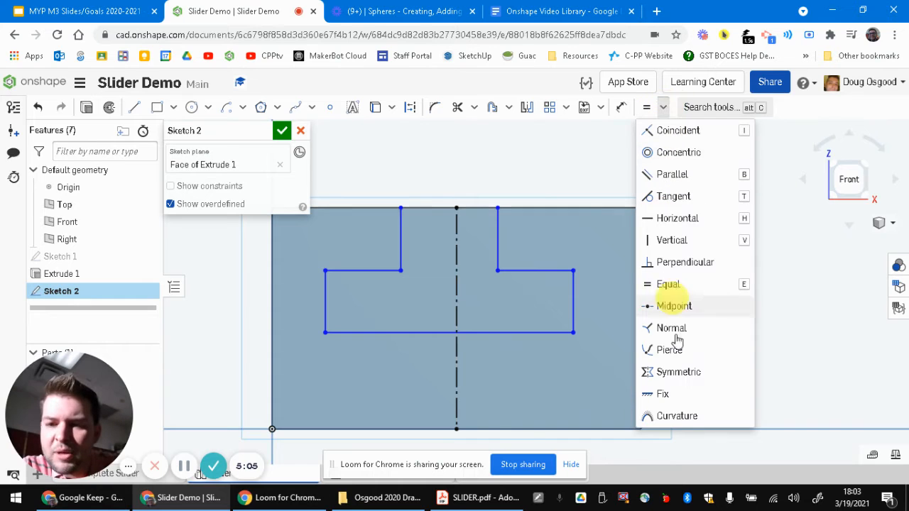
left_click(682, 374)
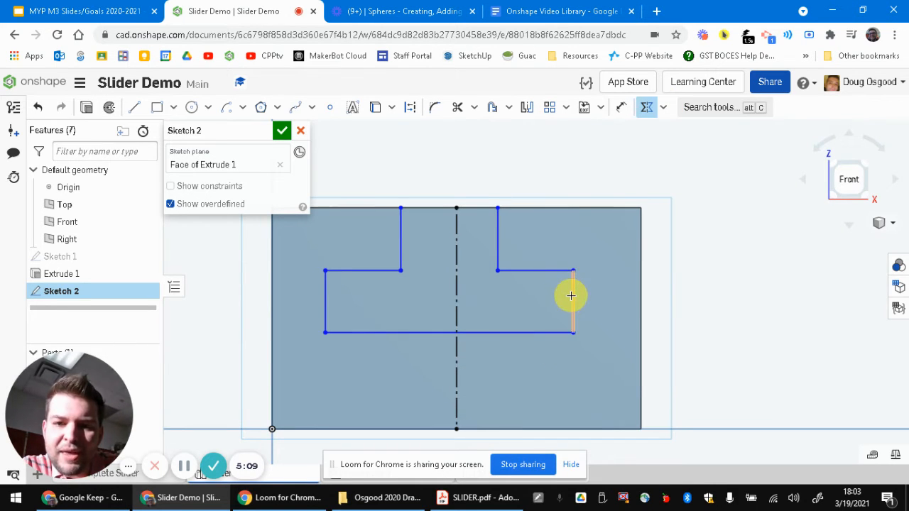
left_click(490, 240)
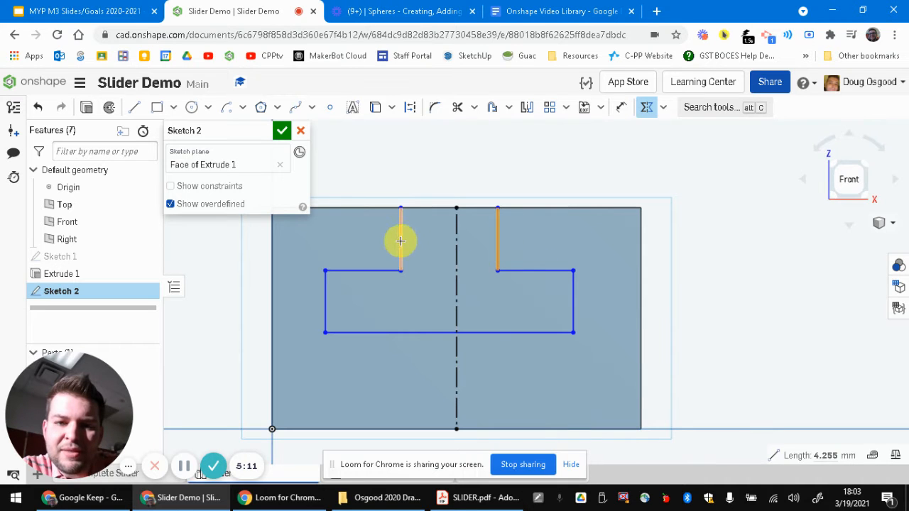
left_click(401, 241)
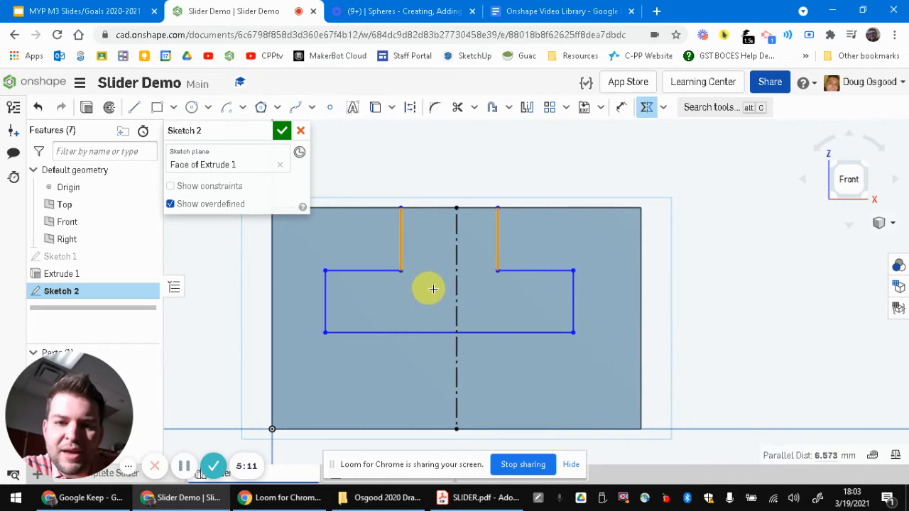
left_click(457, 253)
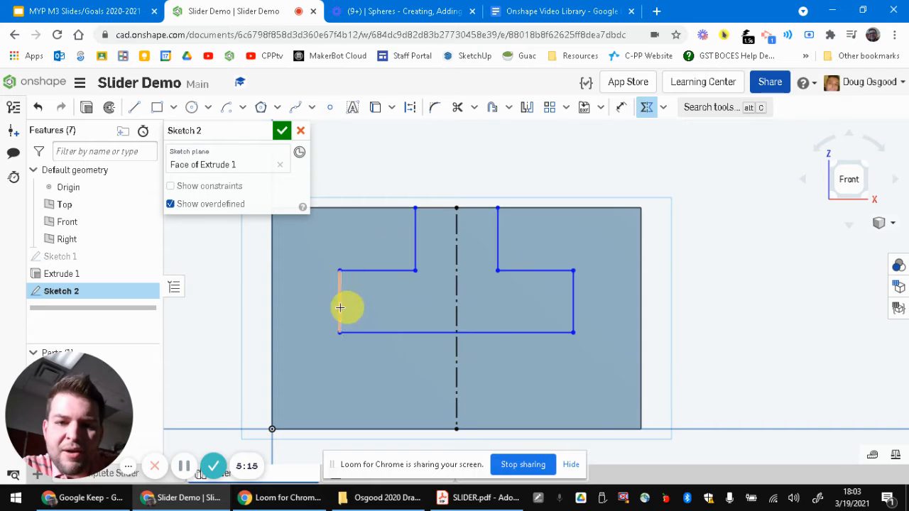
- Make the slot's two outer vertical lines symmetric about the centerline, and pull the foot and neck wider to test the symmetry
left_click(582, 310)
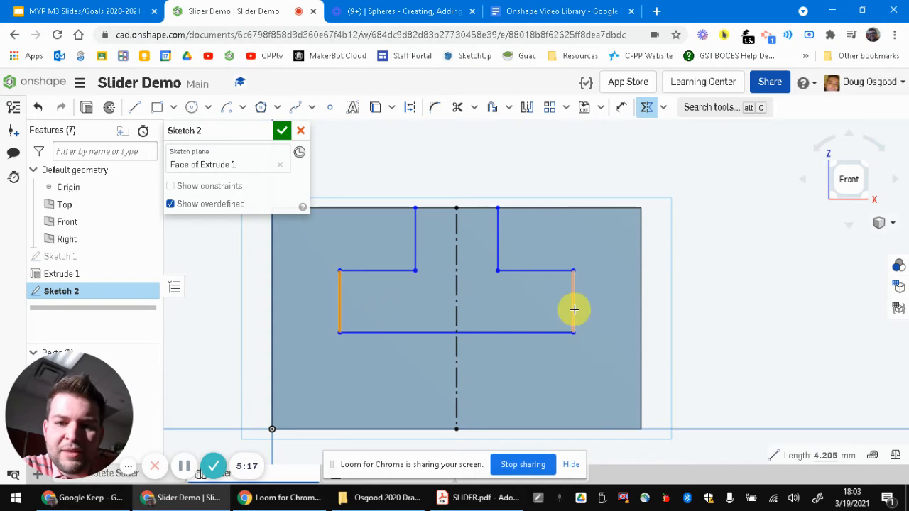
left_click(574, 310)
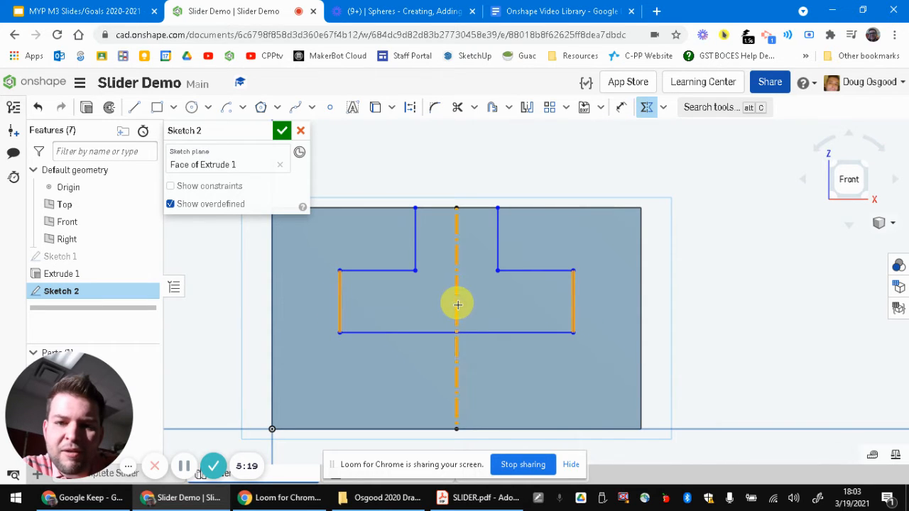
left_click(456, 304)
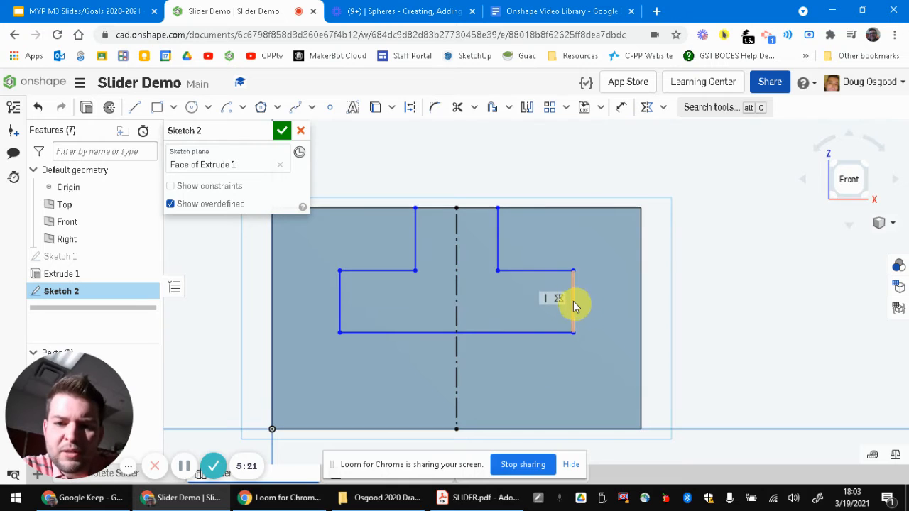
left_click_drag(574, 305, 590, 303)
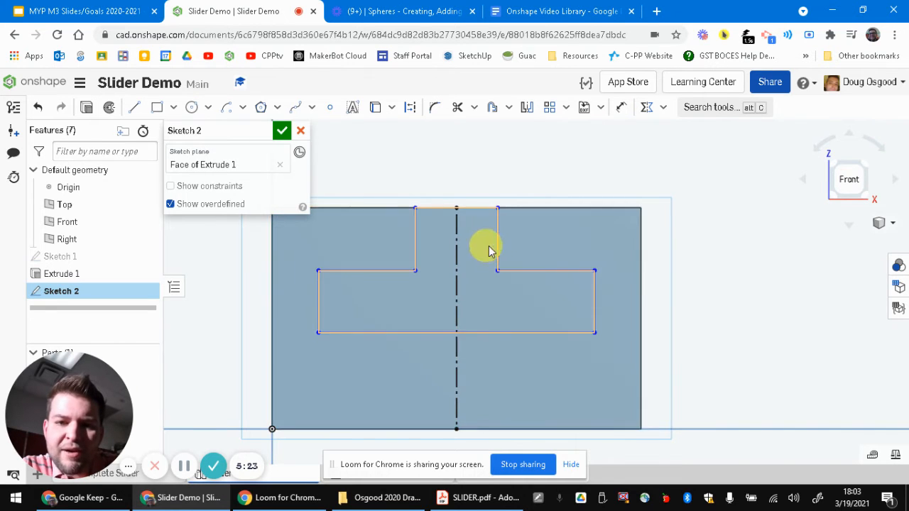
left_click_drag(498, 246, 517, 254)
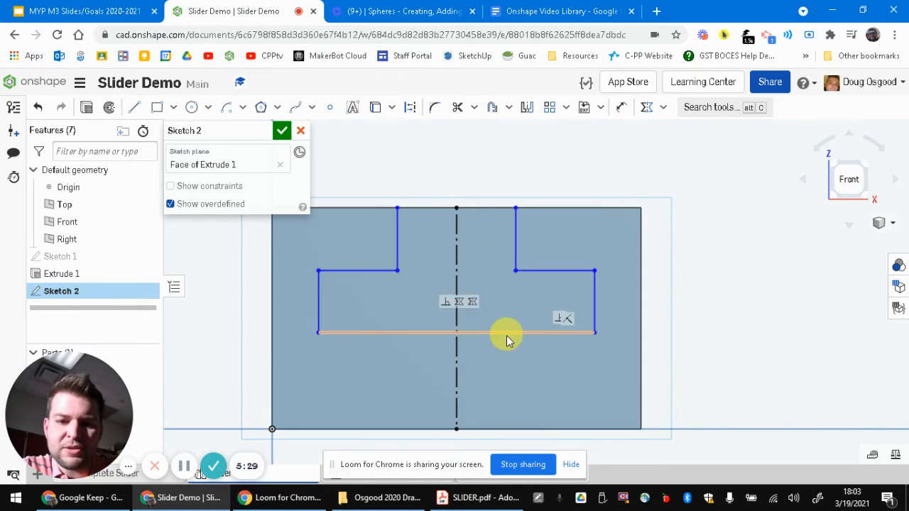
- Check the slot dimensions in SLIDER.pdf, return to Onshape and dimension the height of the slot's wide lower part to 5 mm
left_click(500, 502)
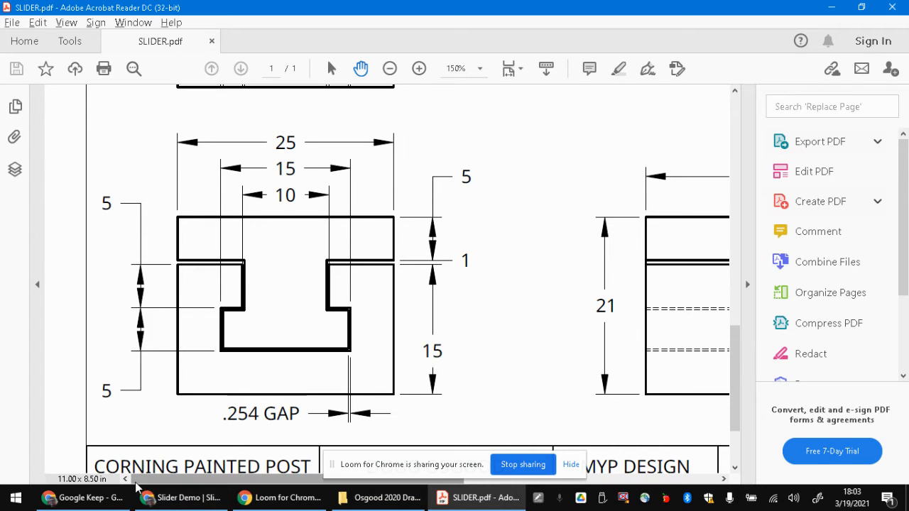
left_click(187, 504)
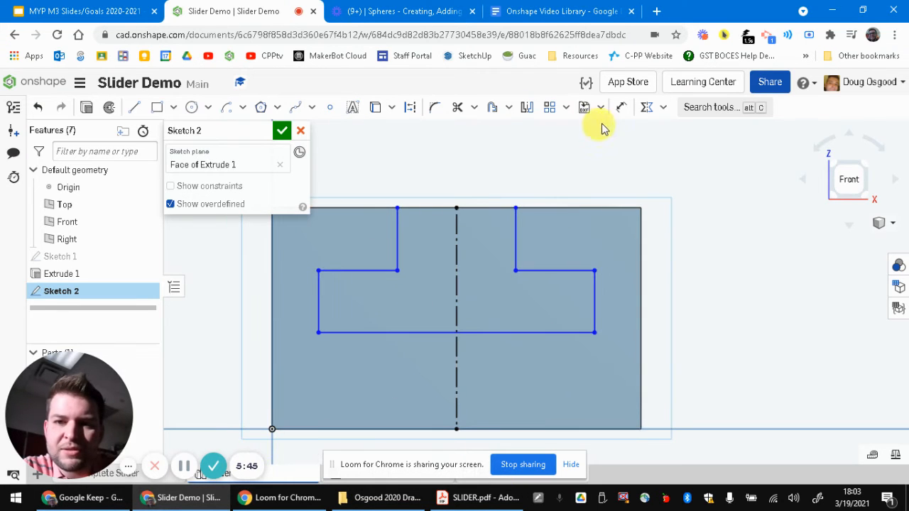
left_click(619, 109)
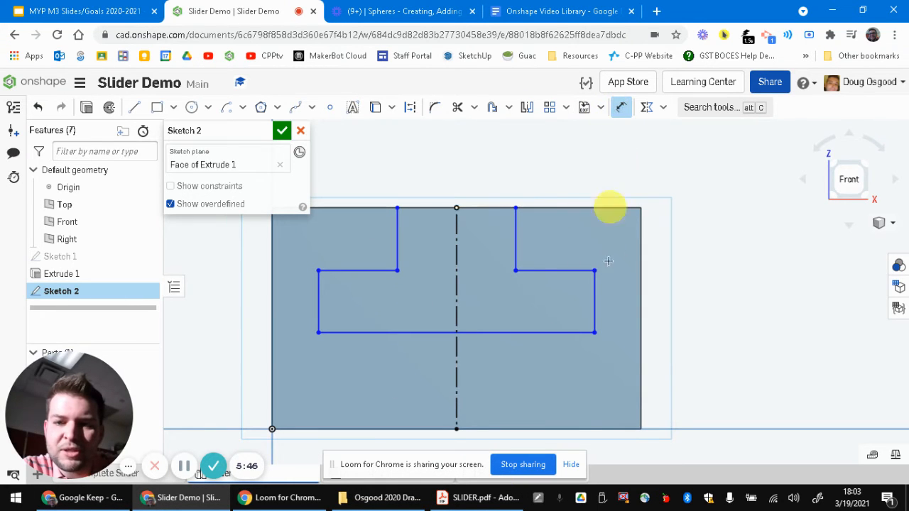
left_click(604, 303)
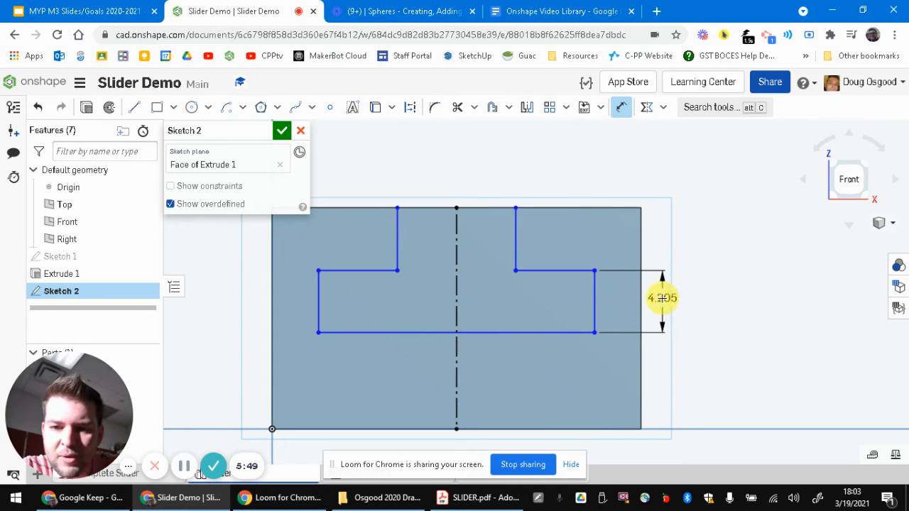
left_click(662, 299)
type("5")
key("Return")
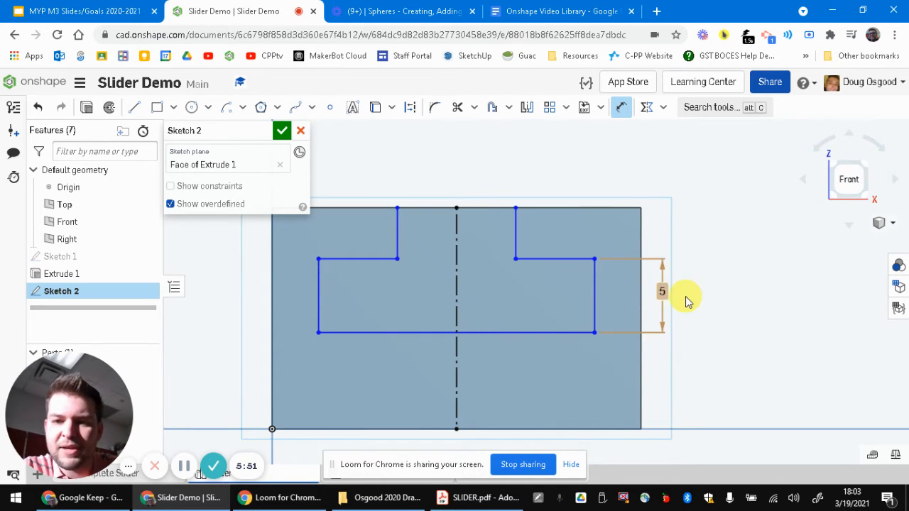
- Dimension the height of the slot's narrow neck to 5 mm and pull the neck narrower to test its remaining freedom
left_click(516, 229)
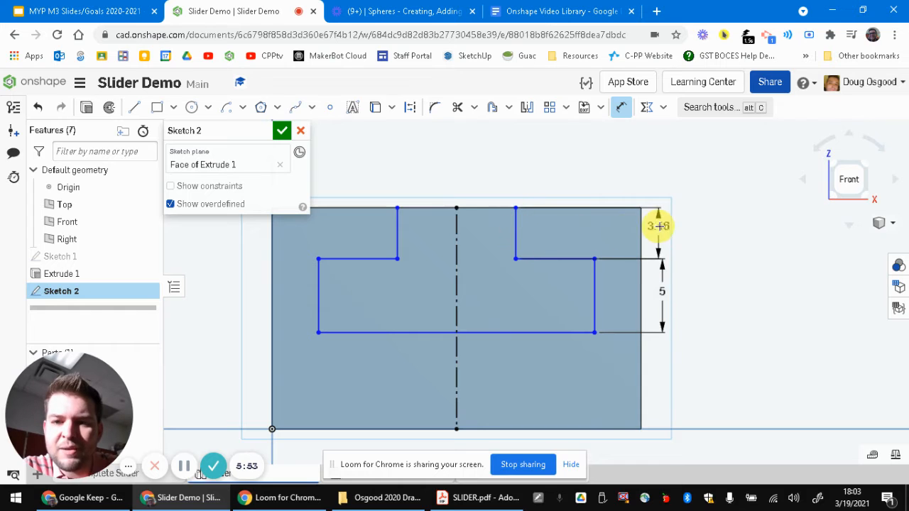
left_click(660, 226)
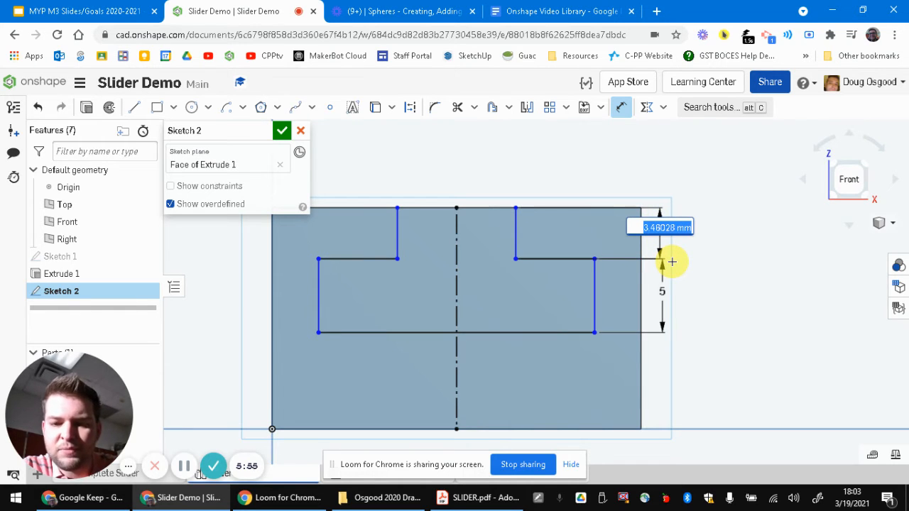
type("5")
key("Return")
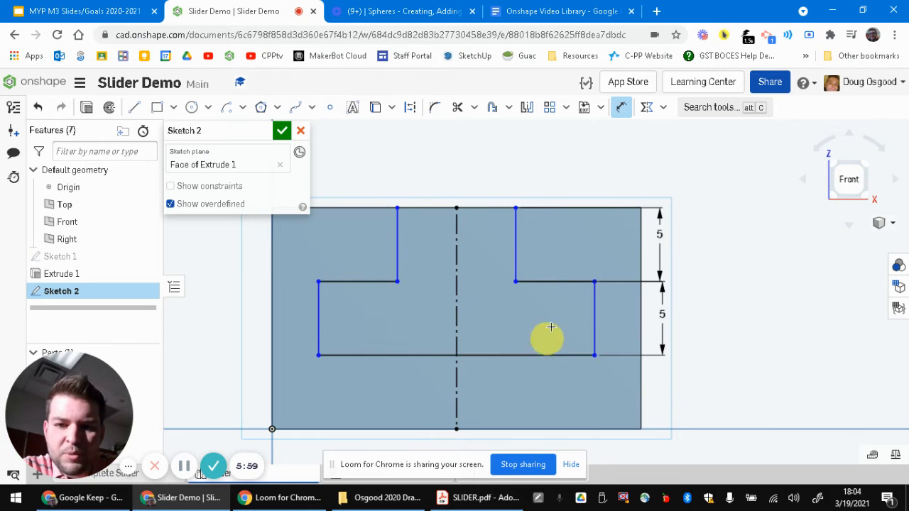
key("Escape")
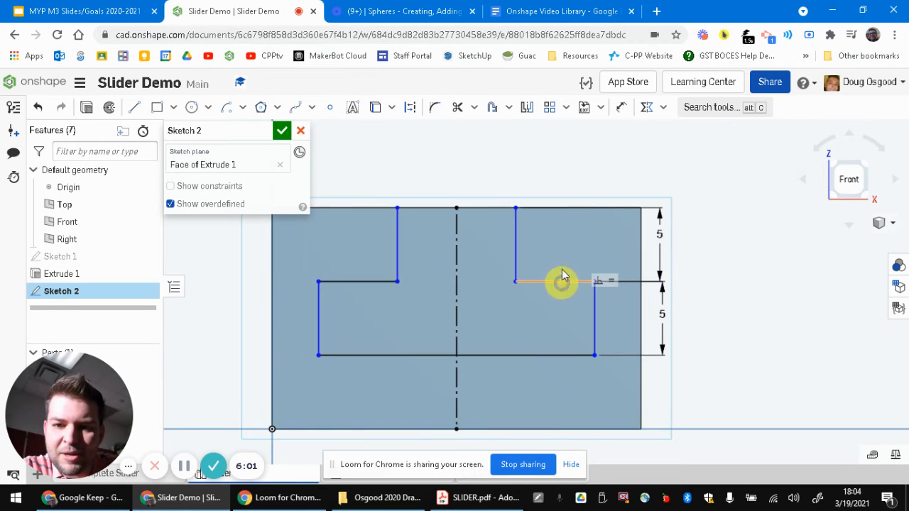
mouse_move(515, 240)
left_mouse_down()
mouse_move(515, 230)
mouse_move(502, 245)
left_mouse_up()
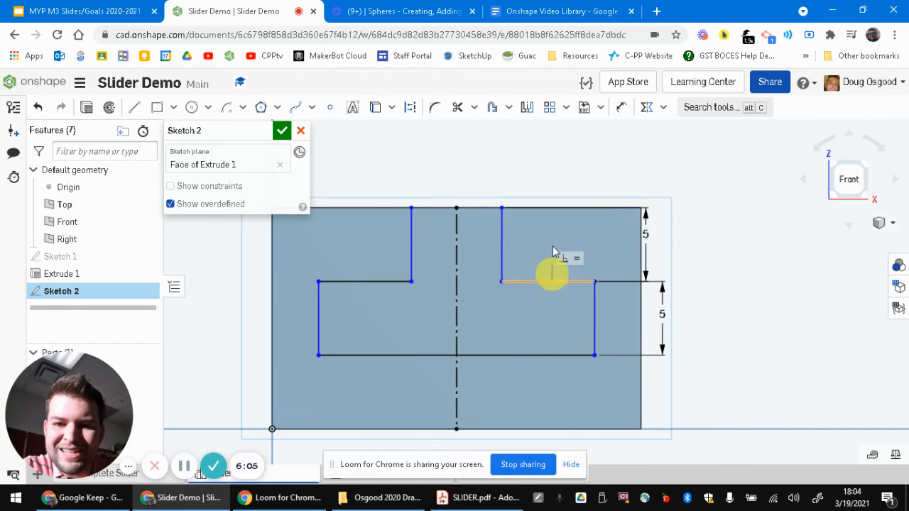
- Dimension the overall width of the slot's wide lower part to 15 mm, placing the dimension above the block
left_click(622, 111)
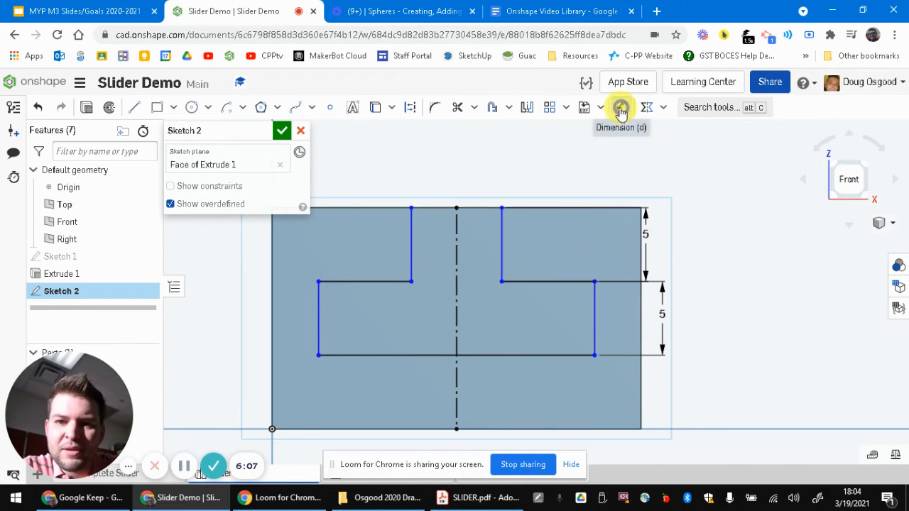
left_click(502, 280)
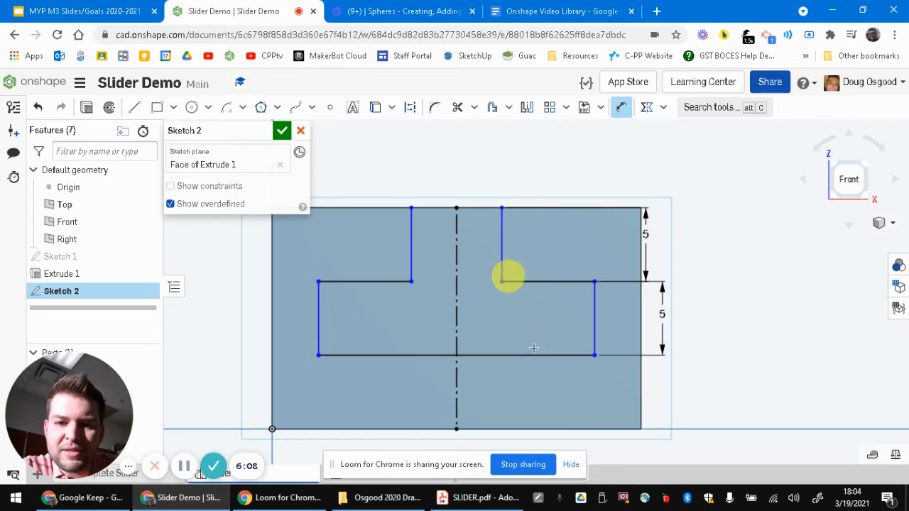
left_click(595, 321)
left_click(317, 320)
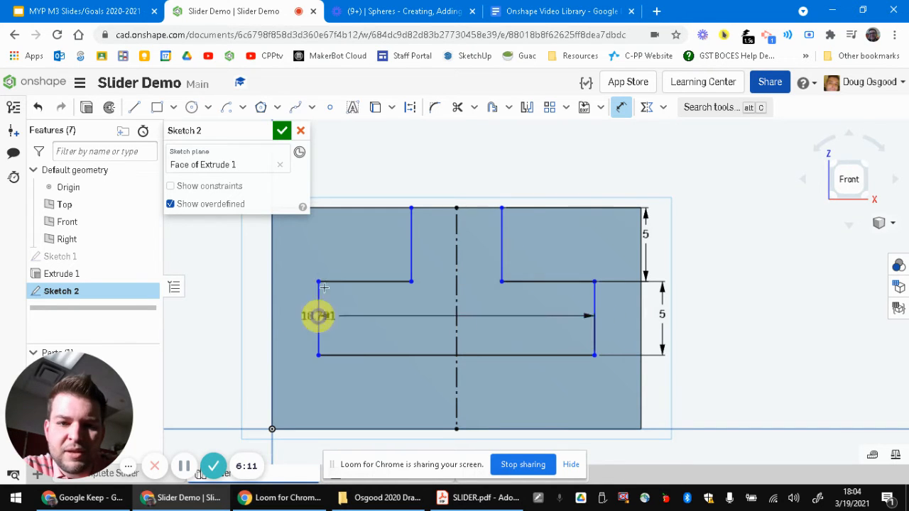
left_click(419, 142)
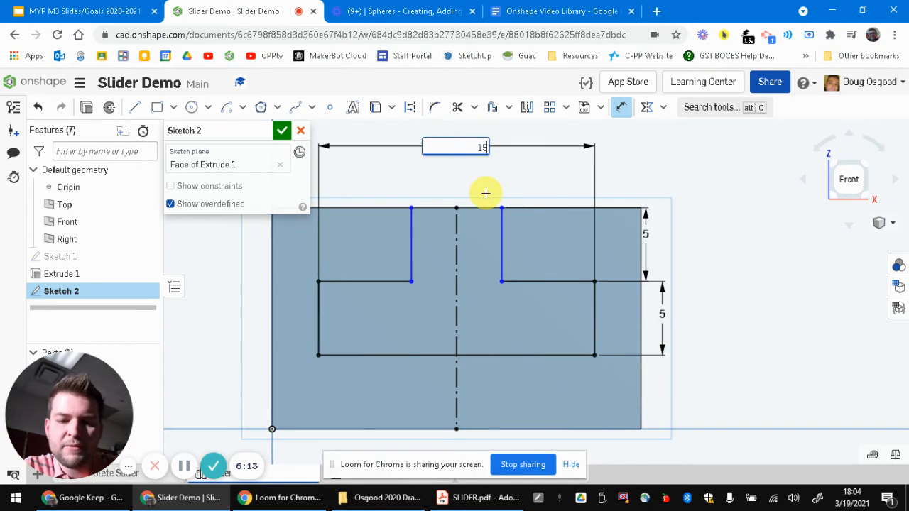
type("15")
key("Return")
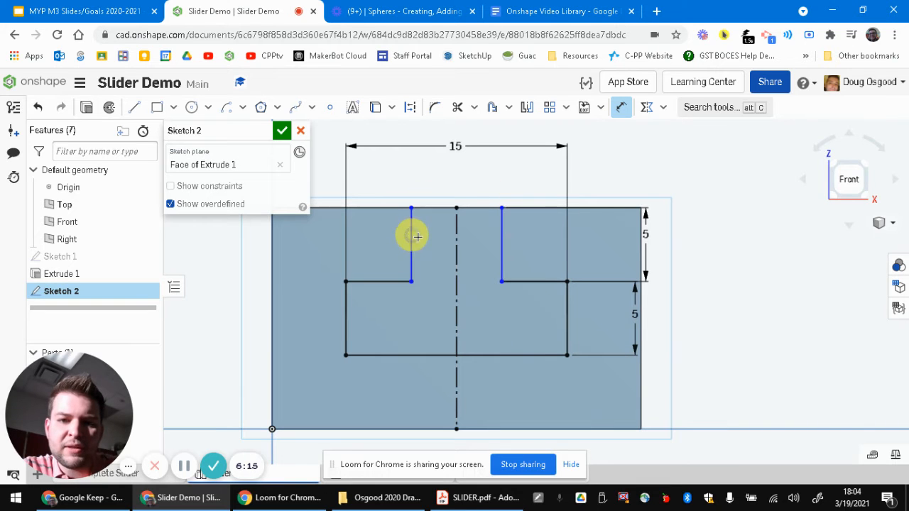
- Dimension the width between the slot's two vertical neck lines to 10 mm
left_click(500, 239)
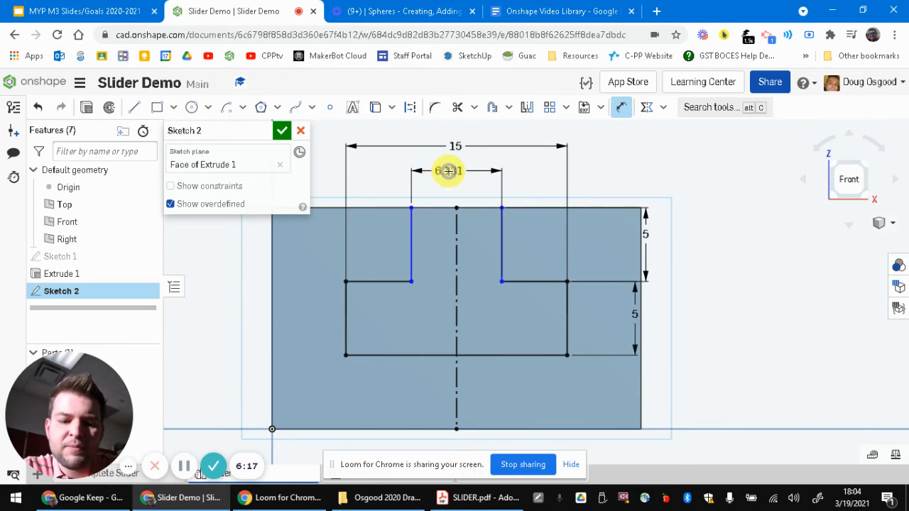
left_click(472, 173)
type("10")
key("Return")
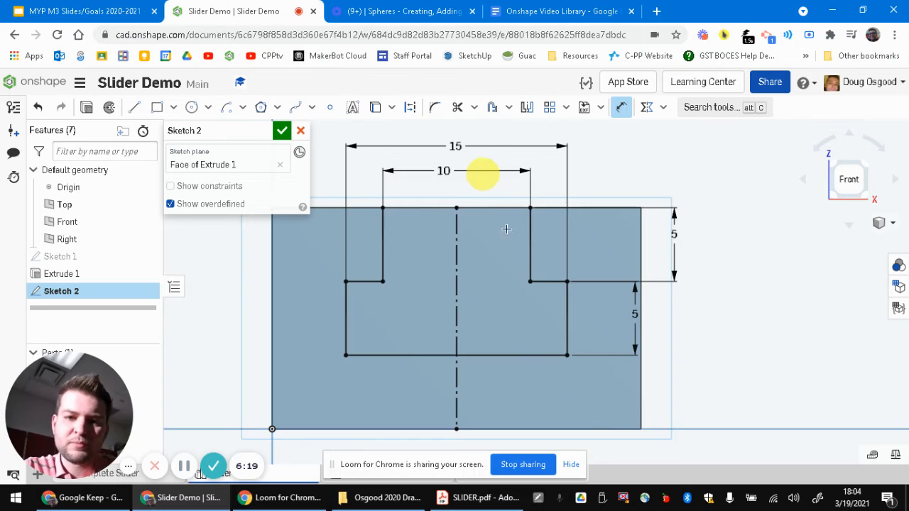
- Compare the slot dimensions with SLIDER.pdf, return to Onshape and finish the T-slot sketch
key("alt+Tab")
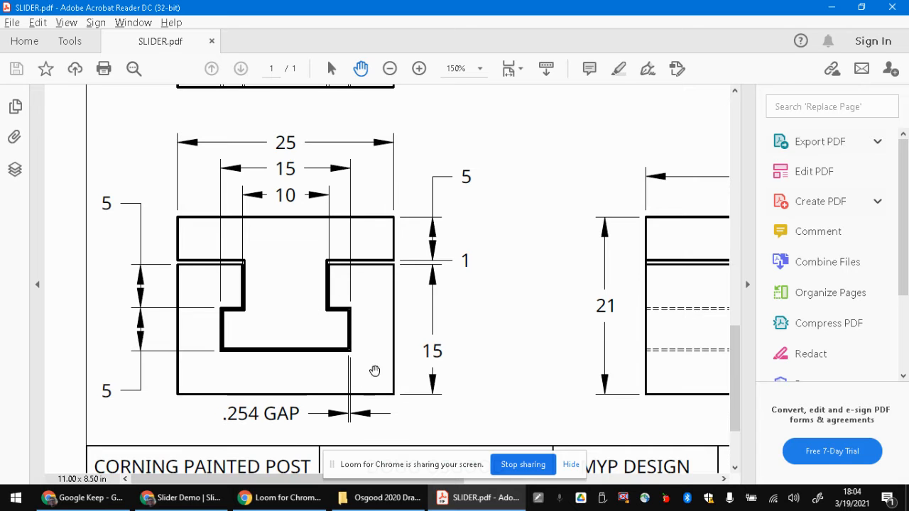
key("alt+Tab")
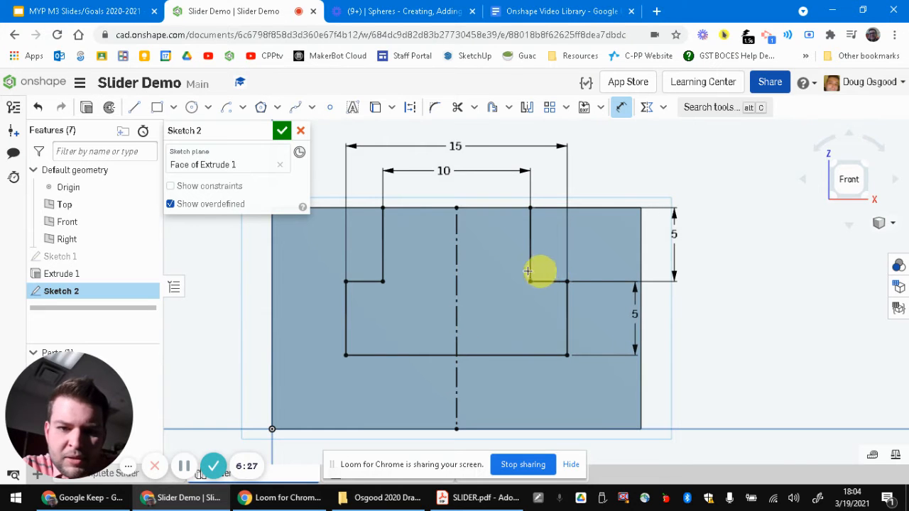
key("alt+Tab")
key("alt+Tab")
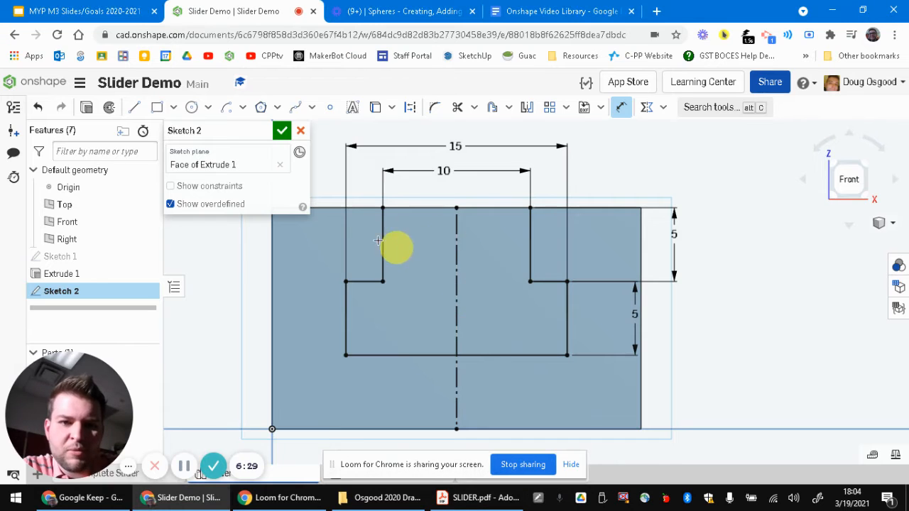
left_click(282, 132)
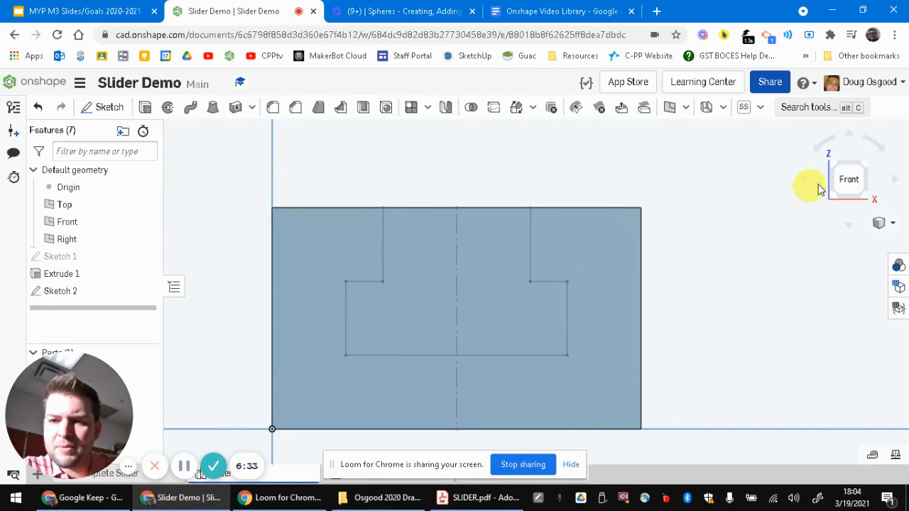
- Cut the T-slot profile lengthwise out of the block with a Remove extrude using the Through all end condition
left_click(874, 193)
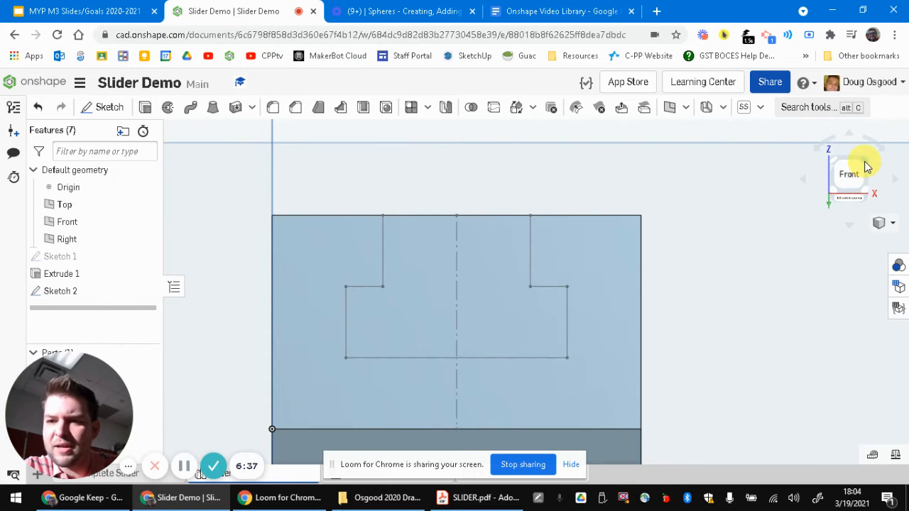
left_click(866, 165)
scroll(602, 290, "up", 5)
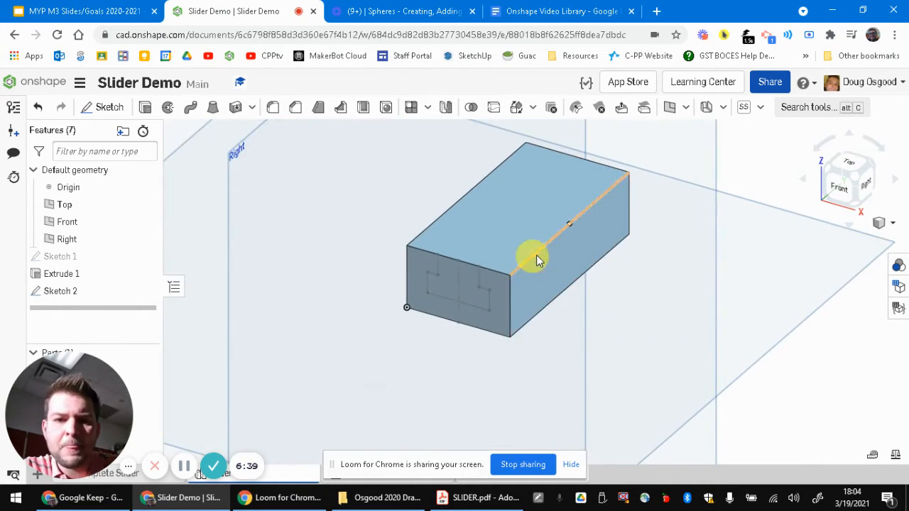
middle_click_drag(537, 256, 500, 321)
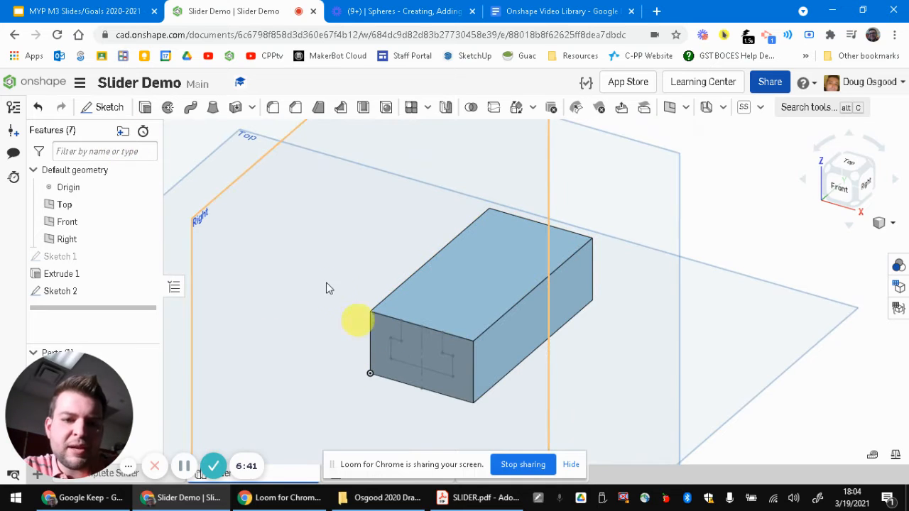
left_click(145, 109)
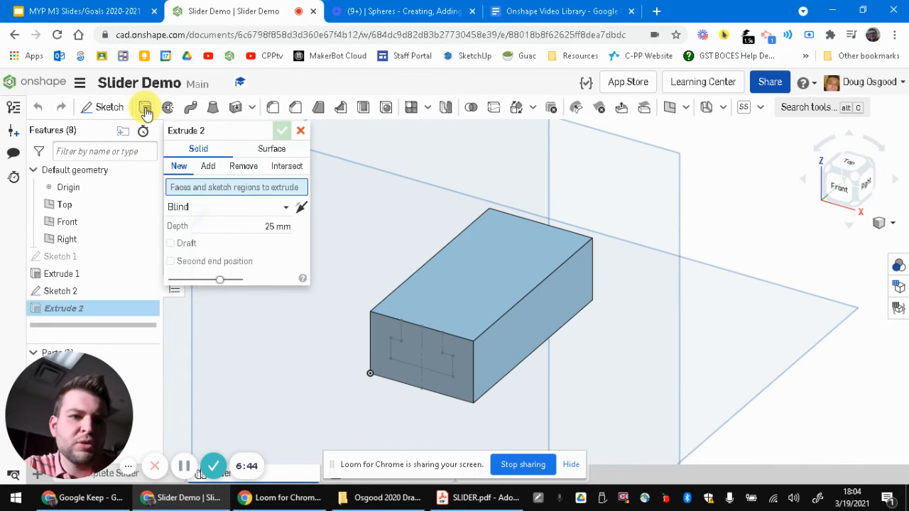
left_click(244, 167)
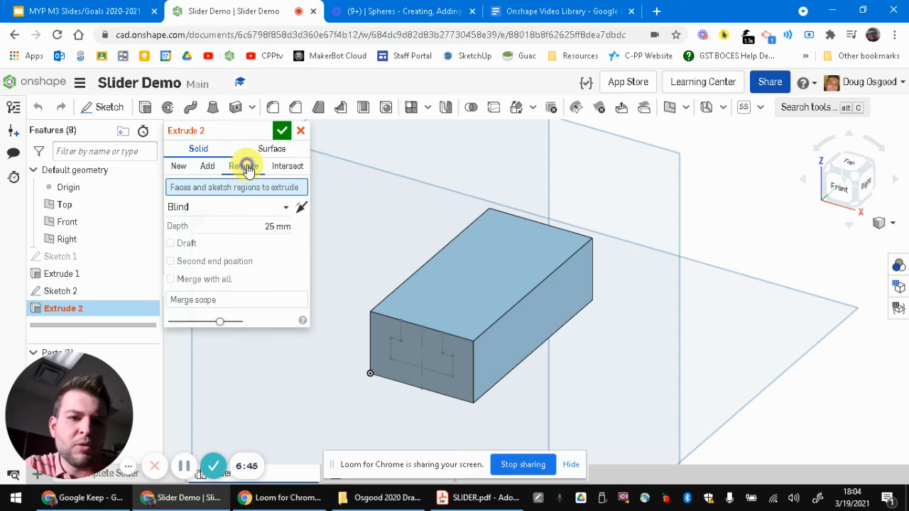
left_click(406, 364)
left_click_drag(493, 286, 580, 198)
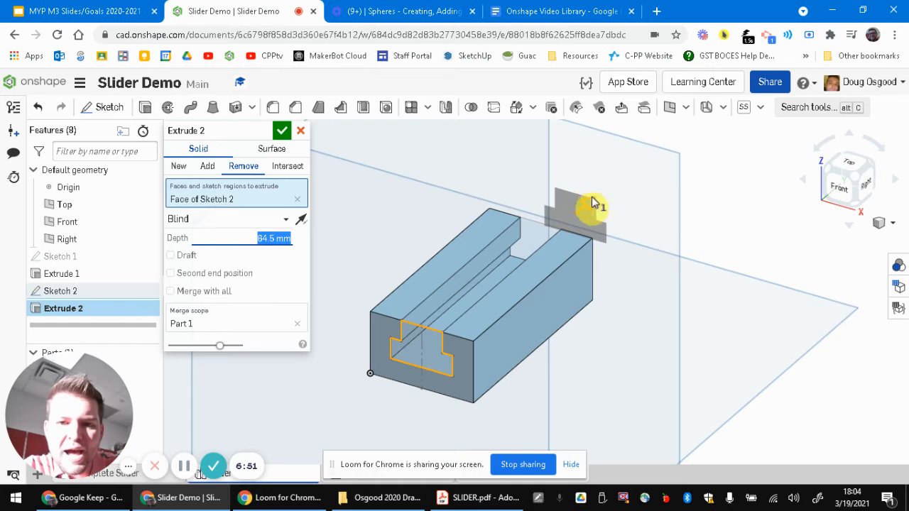
left_click(288, 225)
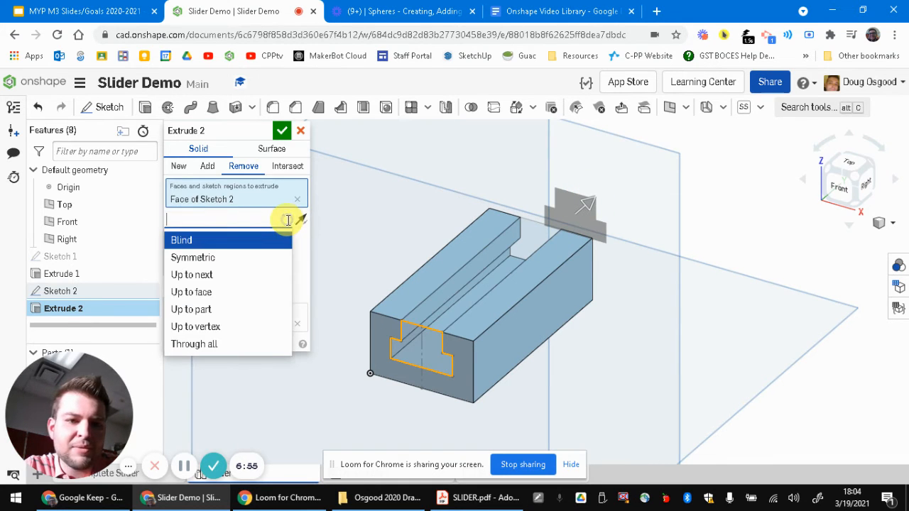
left_click(213, 344)
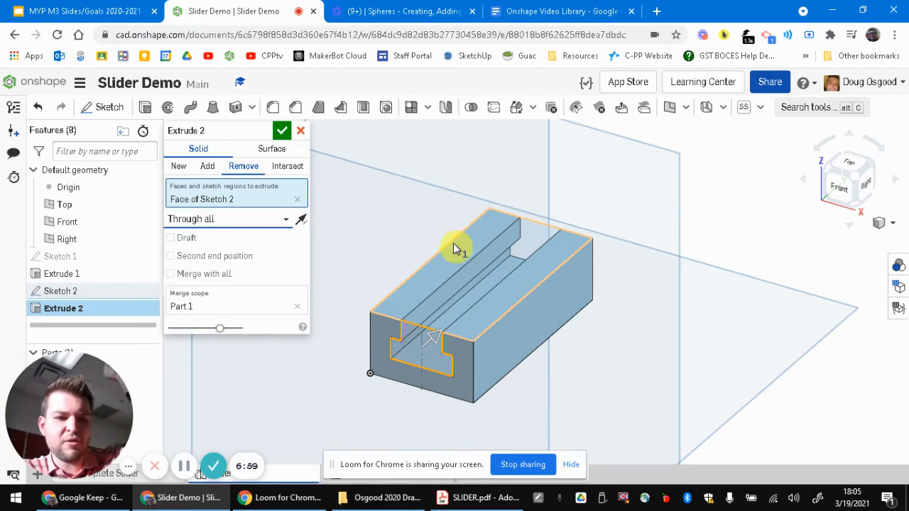
left_click(282, 133)
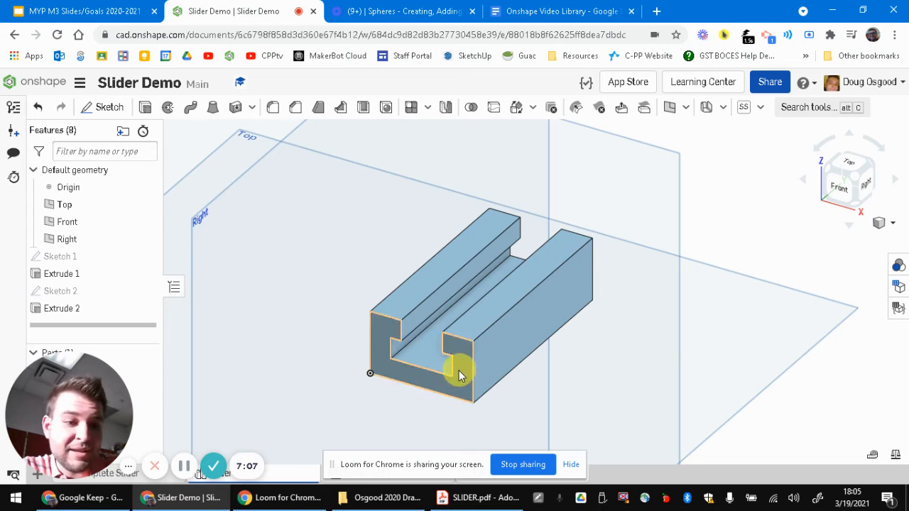
- Look at the front view of the slider in SLIDER.pdf and return to the Slider Demo document in Onshape
left_click(475, 498)
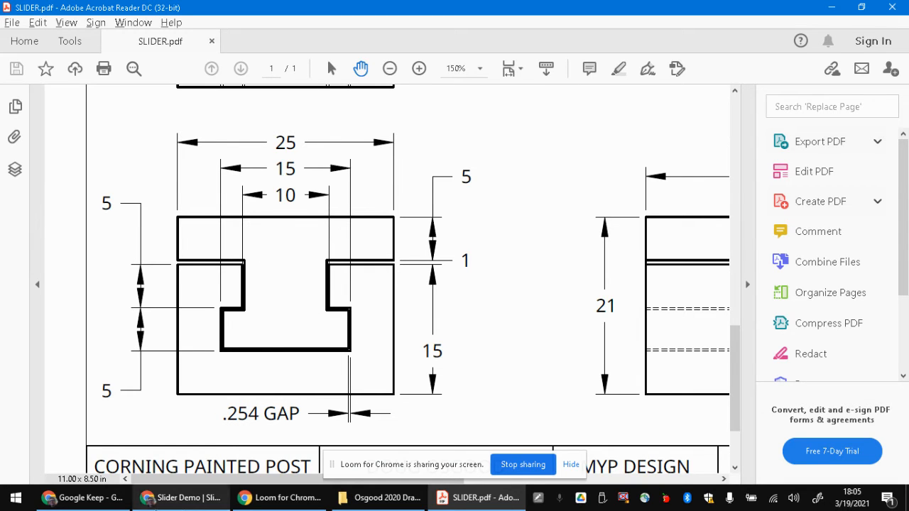
left_click(84, 499)
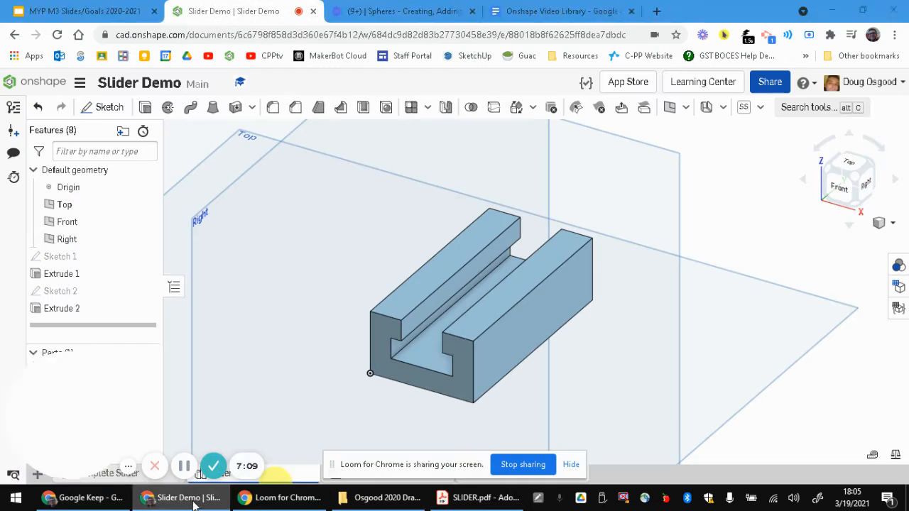
left_click(402, 11)
left_click(277, 10)
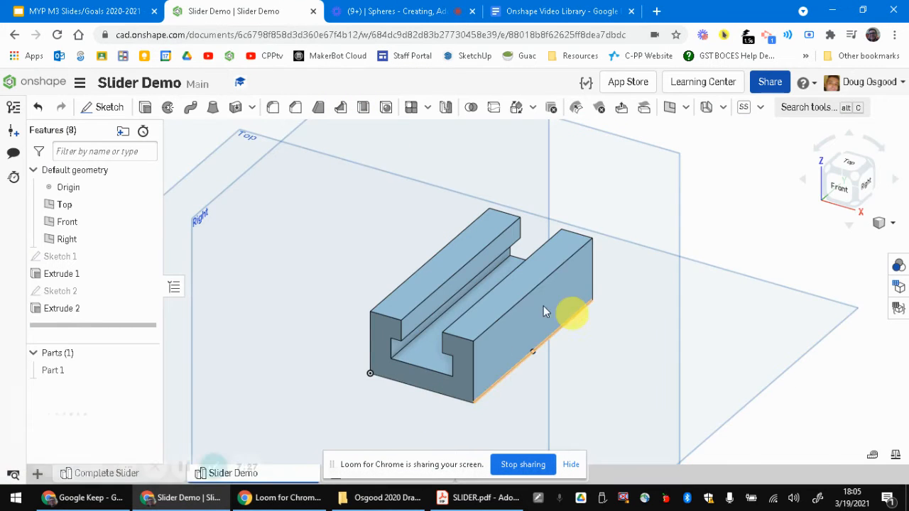
- Start a new sketch on the slotted front face of the block, seen from the front
scroll(514, 306, "up", 2)
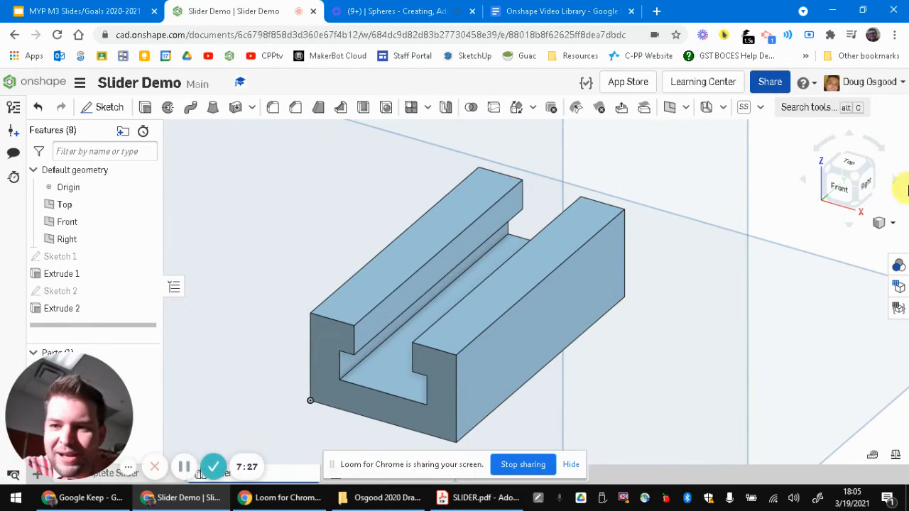
left_click(840, 195)
scroll(597, 302, "up", 3)
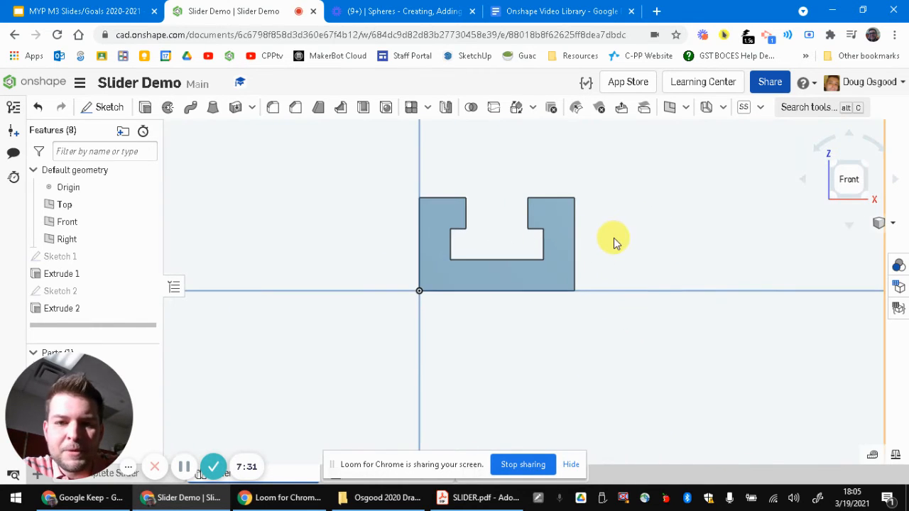
left_click(105, 107)
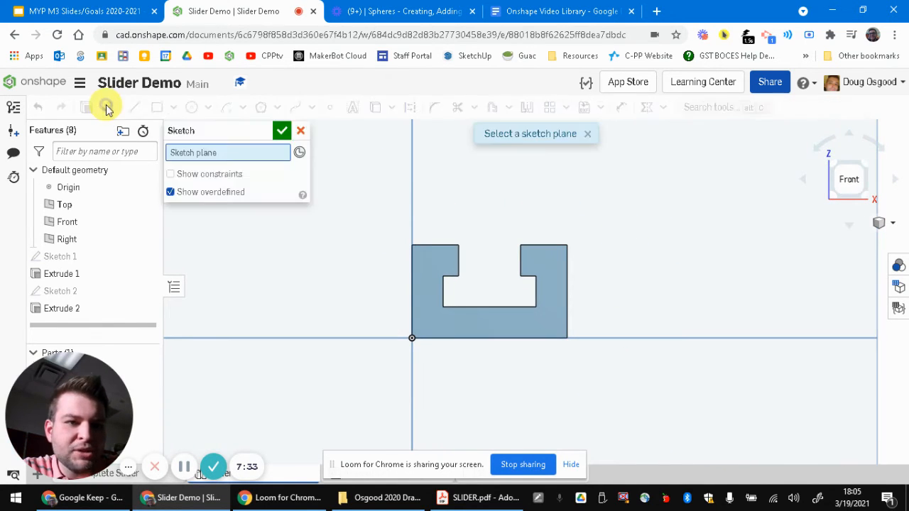
left_click(422, 273)
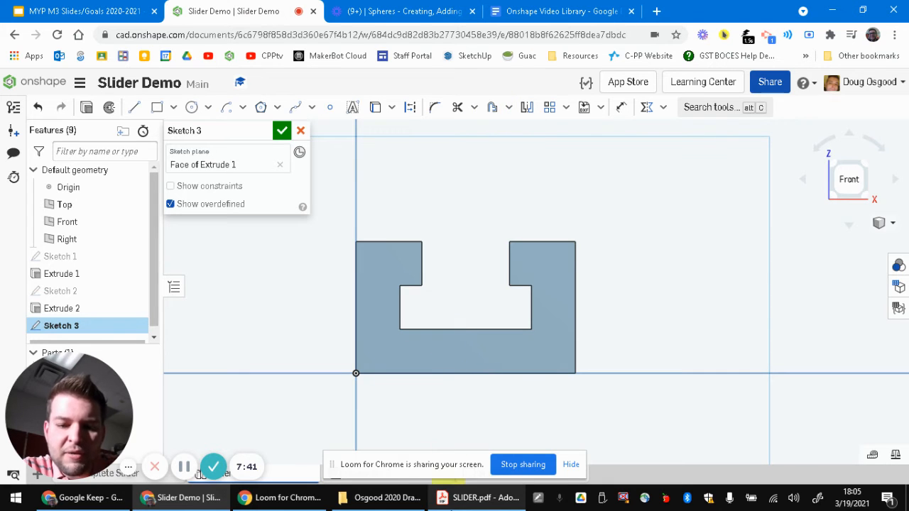
- Check the gap size in SLIDER.pdf, return to Onshape and offset all the T-slot's edges inward by about 0.6 mm
left_click(477, 498)
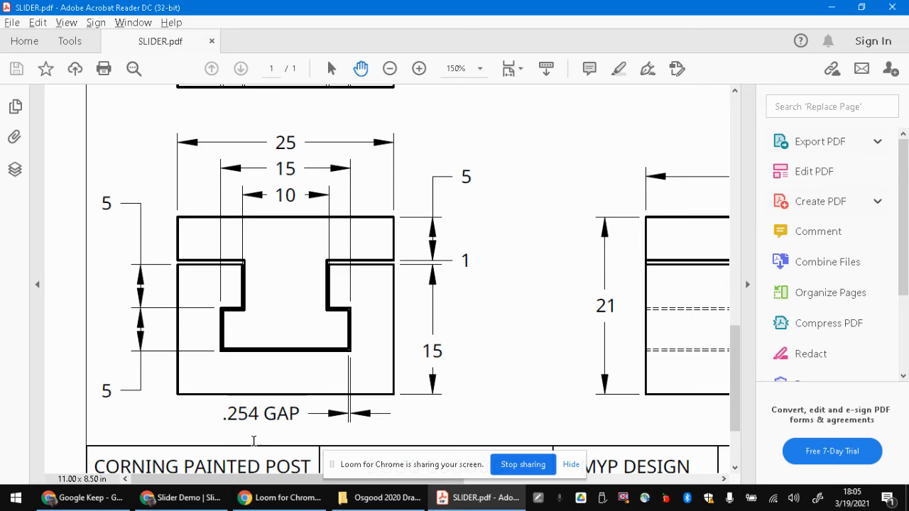
left_click(178, 498)
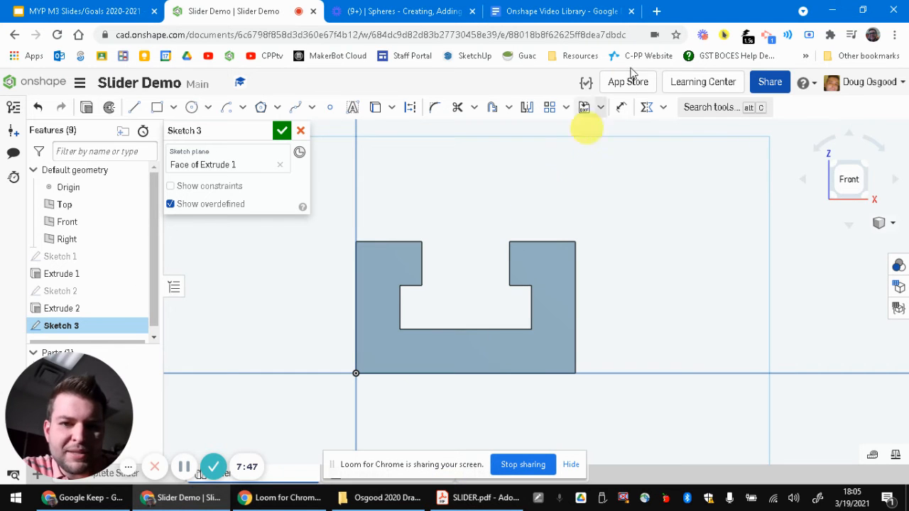
left_click(493, 110)
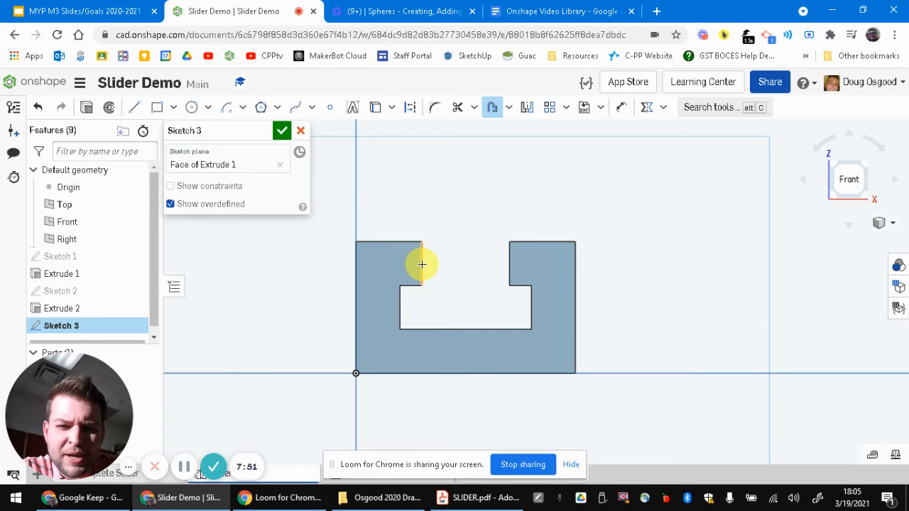
left_click(422, 265)
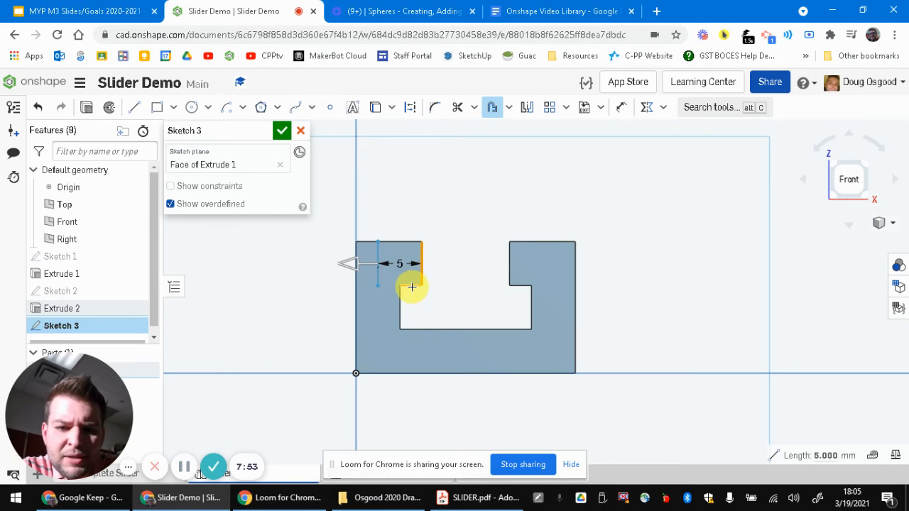
left_click(412, 286)
left_click(400, 308)
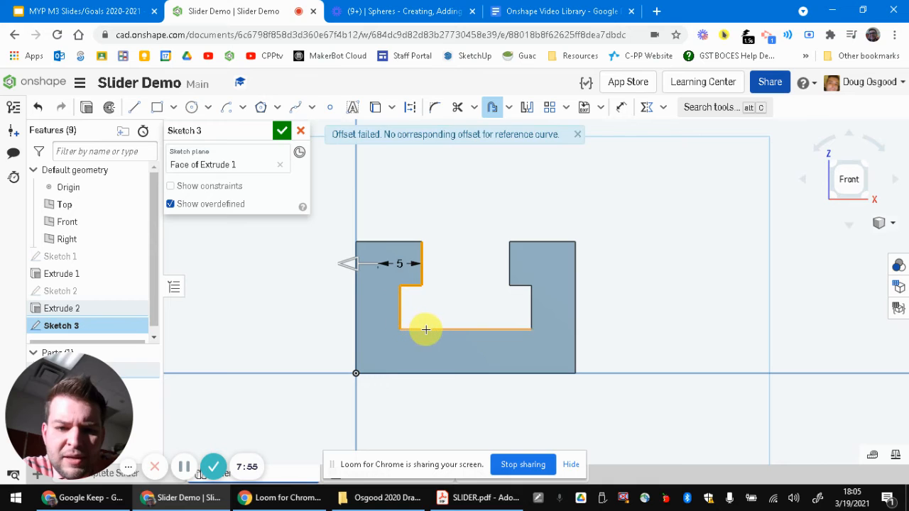
left_click(428, 330)
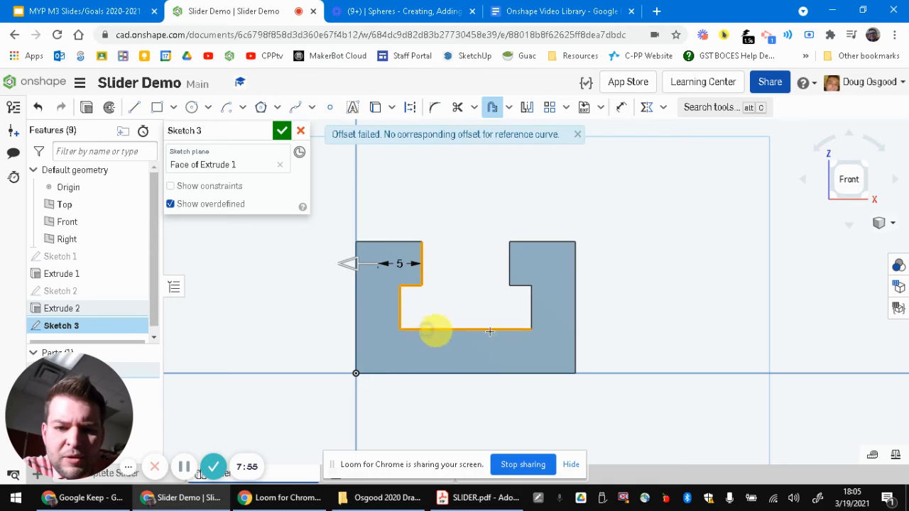
left_click(530, 297)
left_click(510, 267)
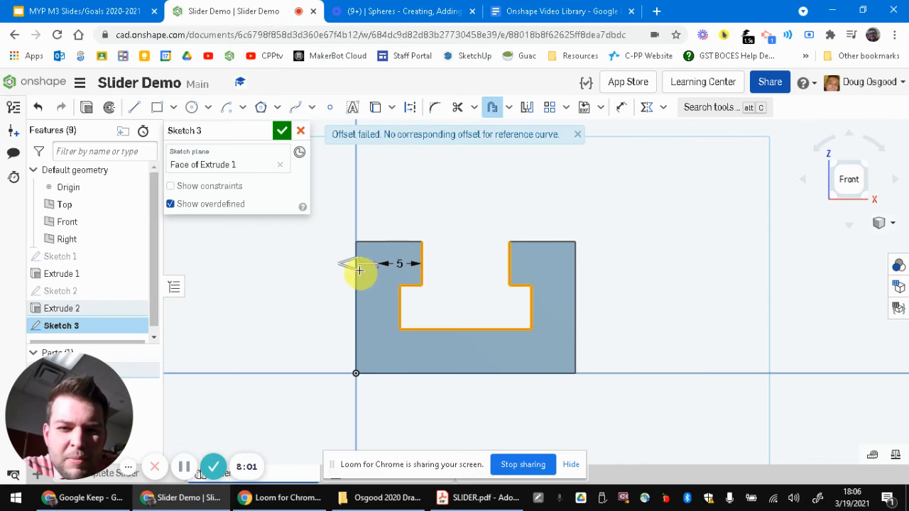
left_click_drag(365, 263, 402, 264)
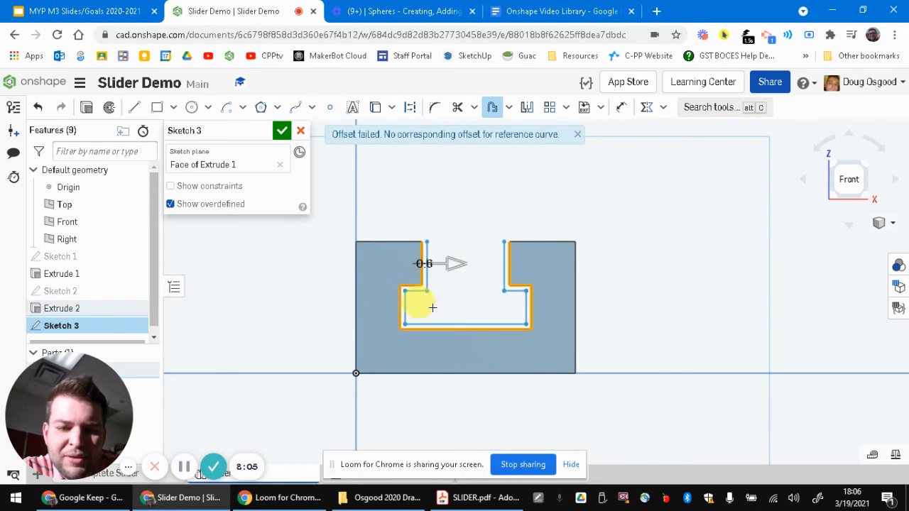
- Set the distance of the T-slot edge offset to 0.254 mm
scroll(457, 306, "up", 3)
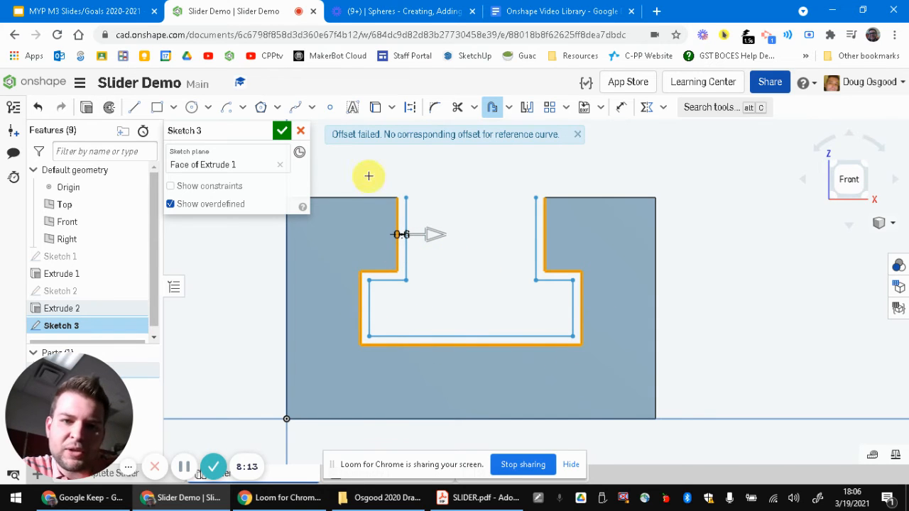
left_click(224, 259)
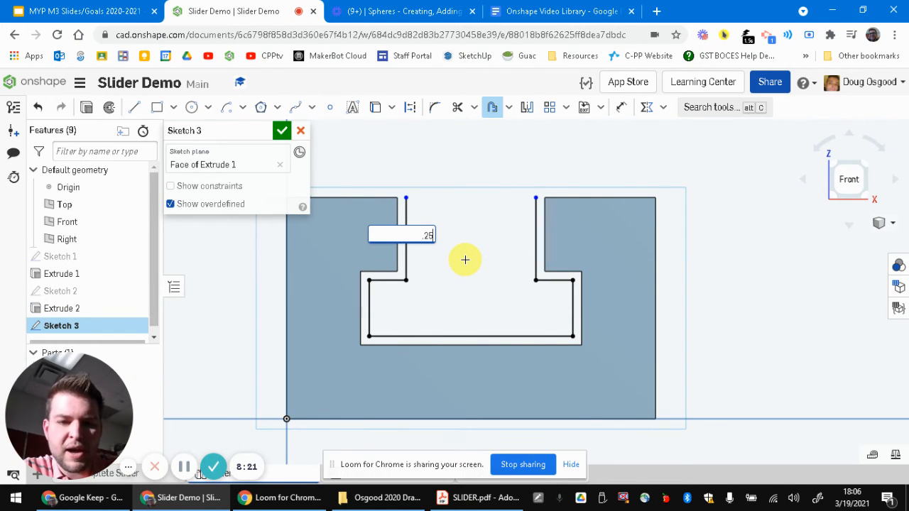
key("Return")
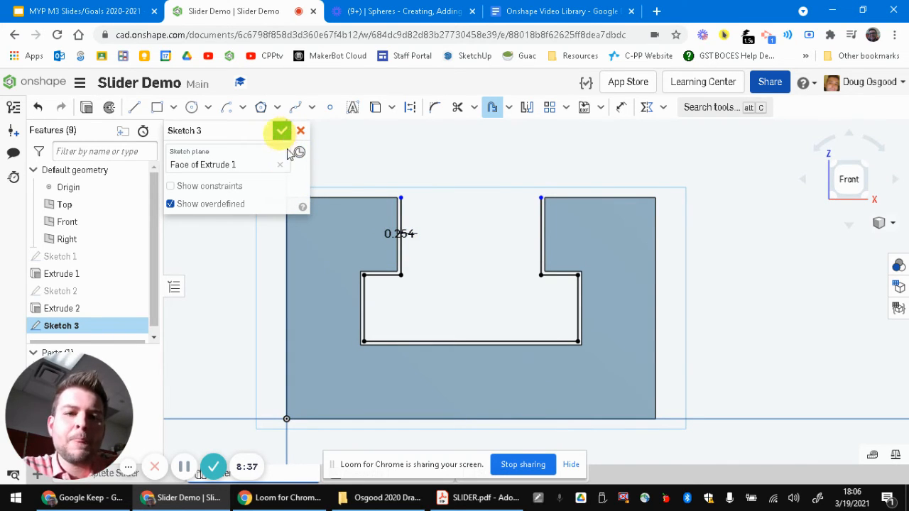
- Draw a horizontal line about 7.75 mm long above the block's left shoulder, from the offset slot edge to the block's outer edge
scroll(538, 211, "up", 2)
middle_click_drag(507, 221, 571, 325)
scroll(571, 324, "down", 2)
middle_click_drag(595, 252, 555, 283)
left_click(135, 107)
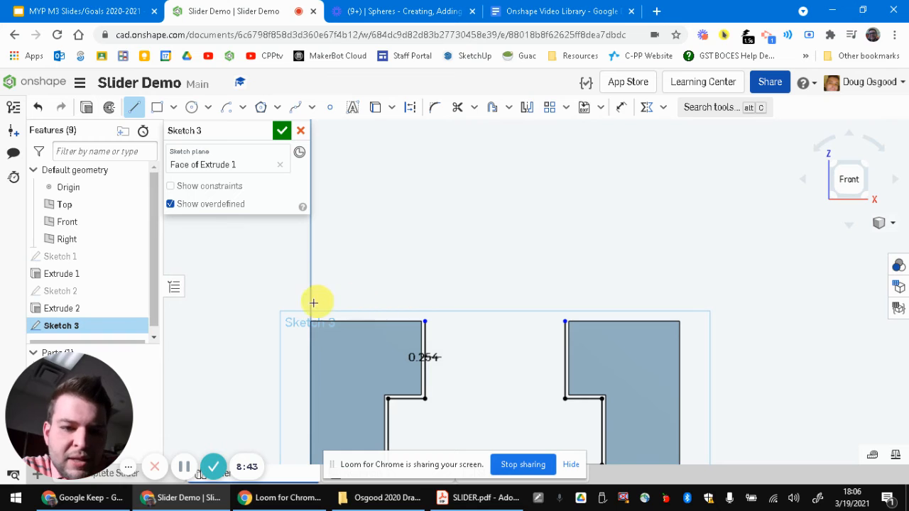
scroll(424, 317, "up", 3)
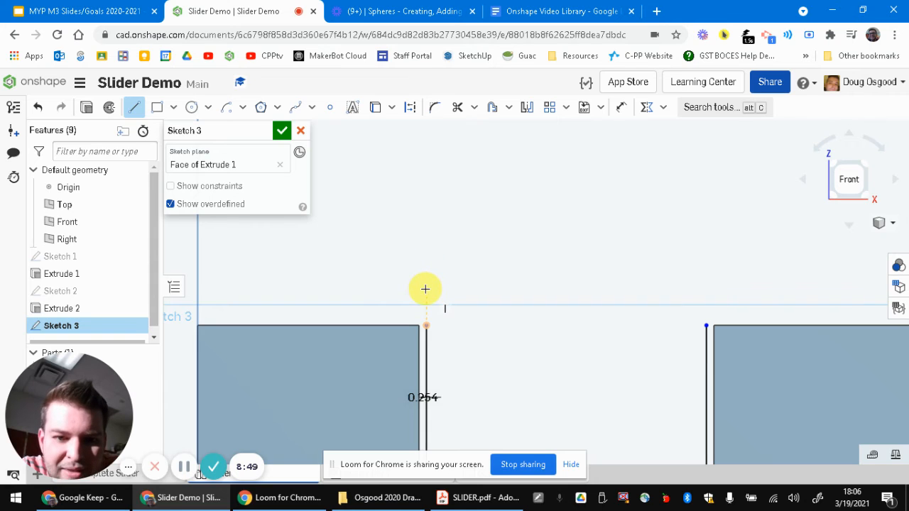
scroll(386, 287, "up", 2)
scroll(345, 284, "down", 3)
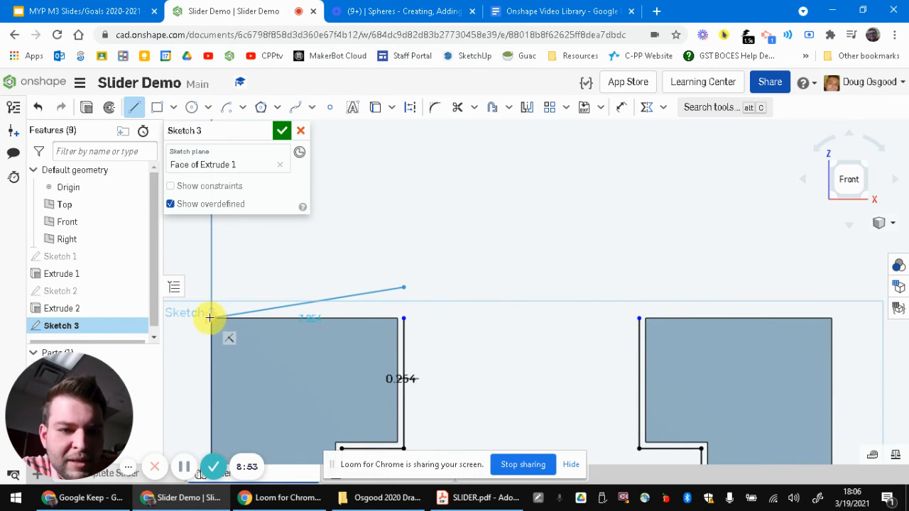
left_click(210, 287)
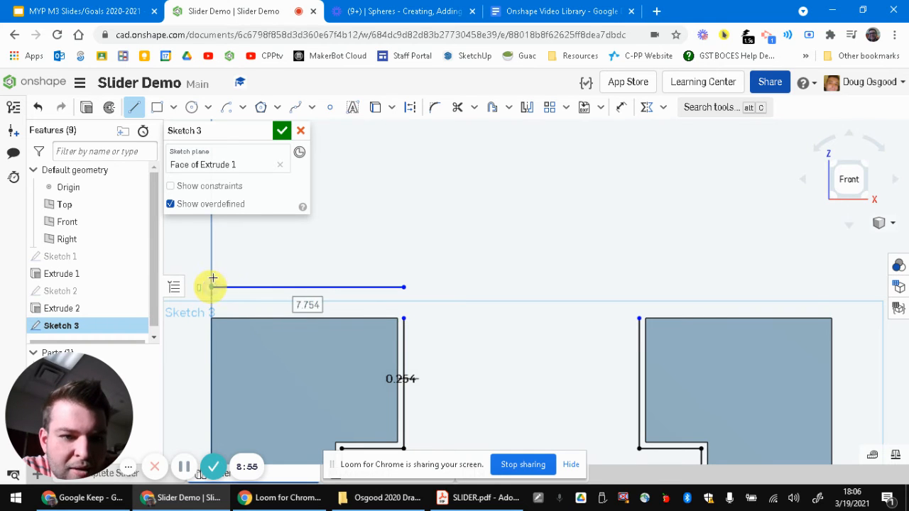
- Continue the slider head outline about 7 mm up, 25 mm across, about 7 mm down and back in line with the right offset edge
scroll(215, 256, "up", 2)
scroll(232, 248, "down", 4)
middle_click_drag(306, 320, 330, 399)
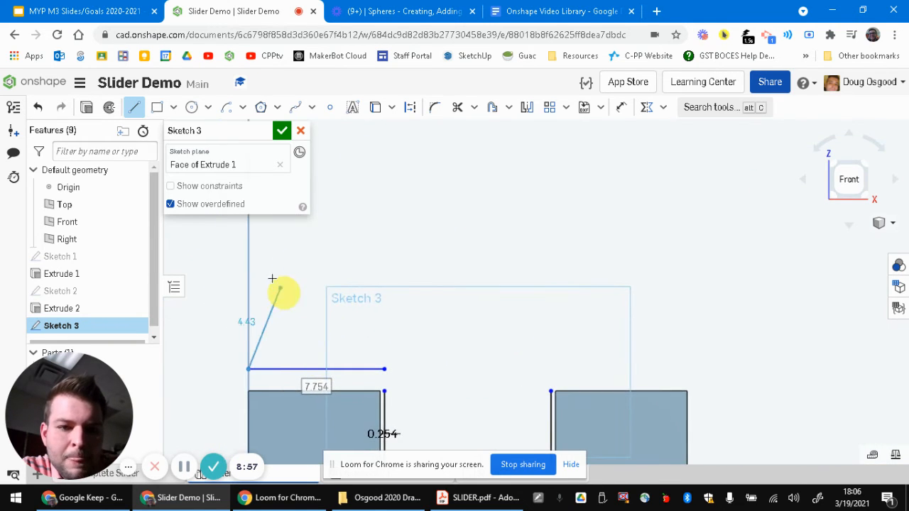
left_click(248, 246)
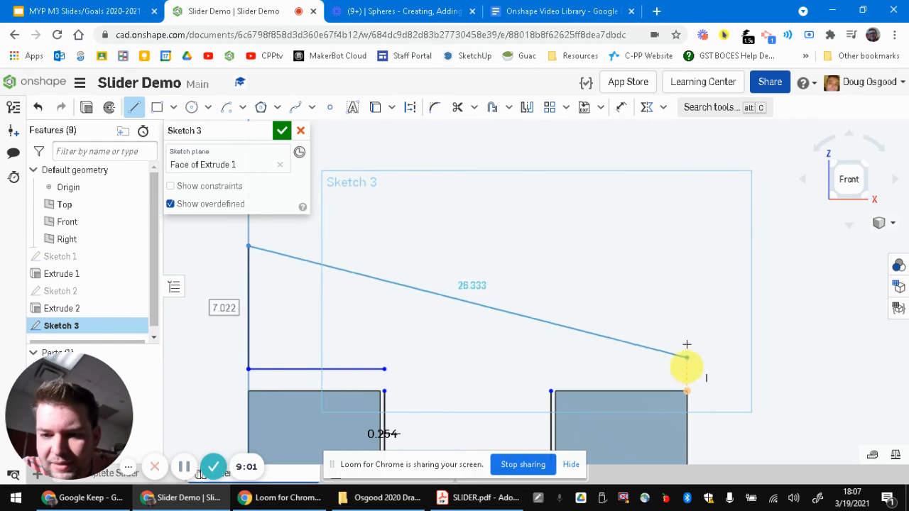
left_click(687, 246)
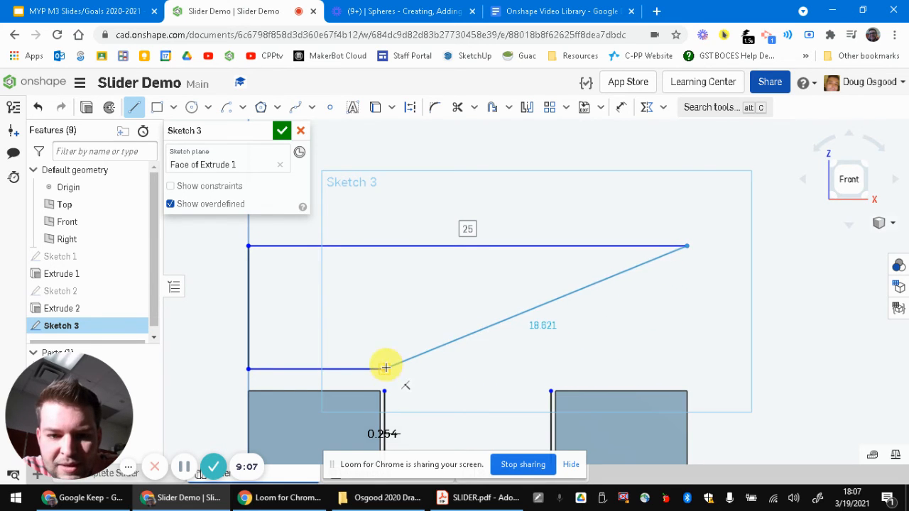
left_click(687, 367)
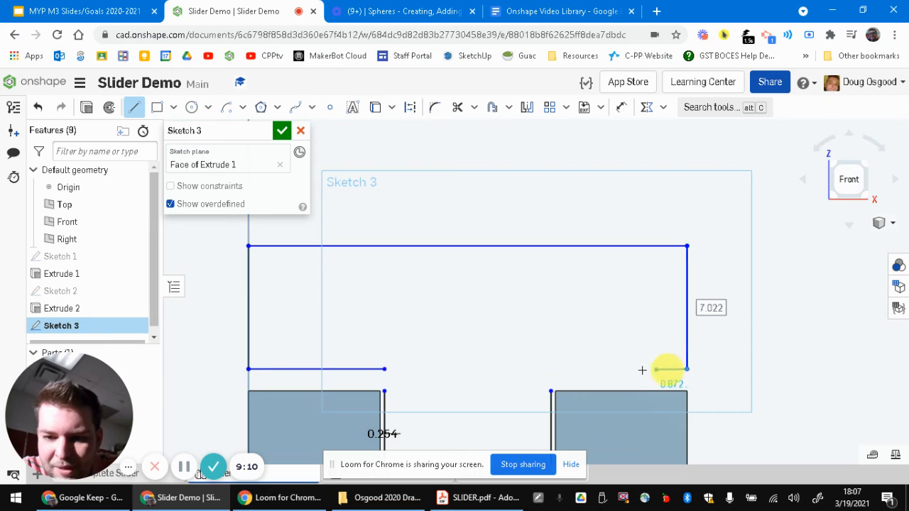
left_click(552, 369)
key("Escape")
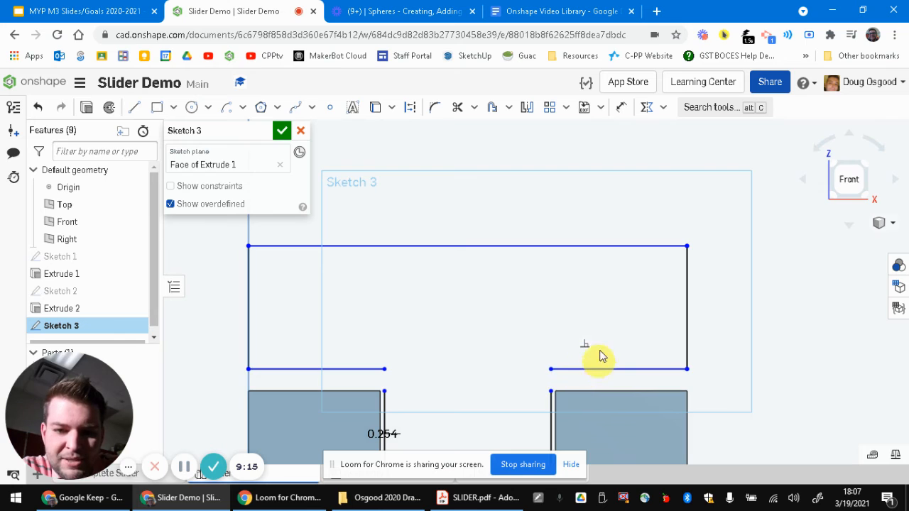
- Extend both vertical neck lines of the offset profile up to the underside lines of the slider head
middle_click_drag(599, 357, 600, 284)
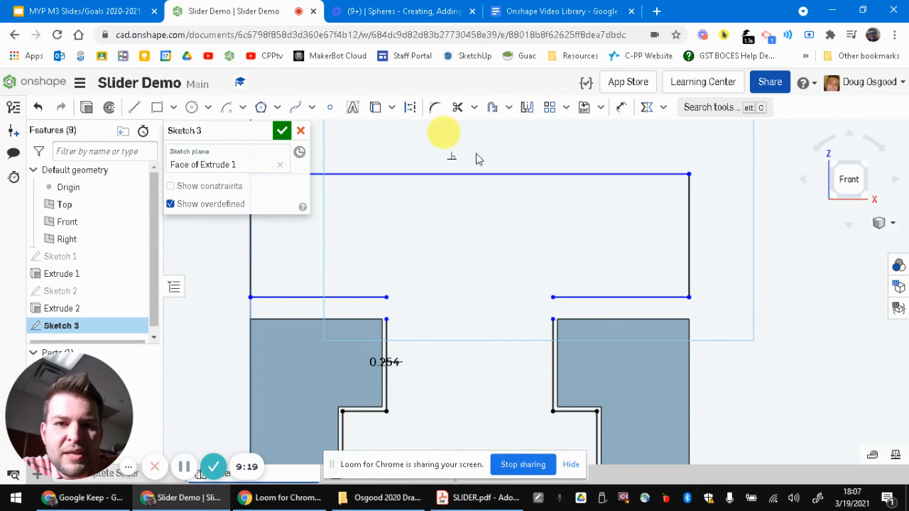
left_click(475, 109)
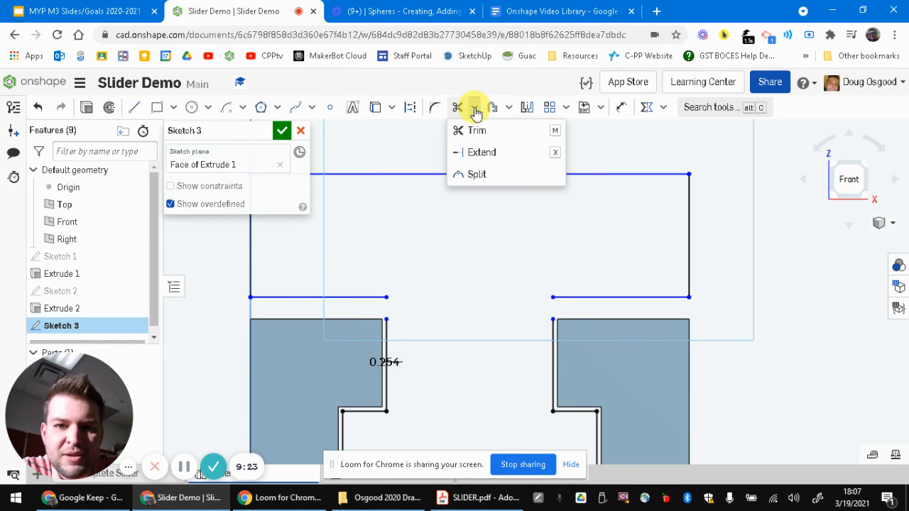
left_click(500, 153)
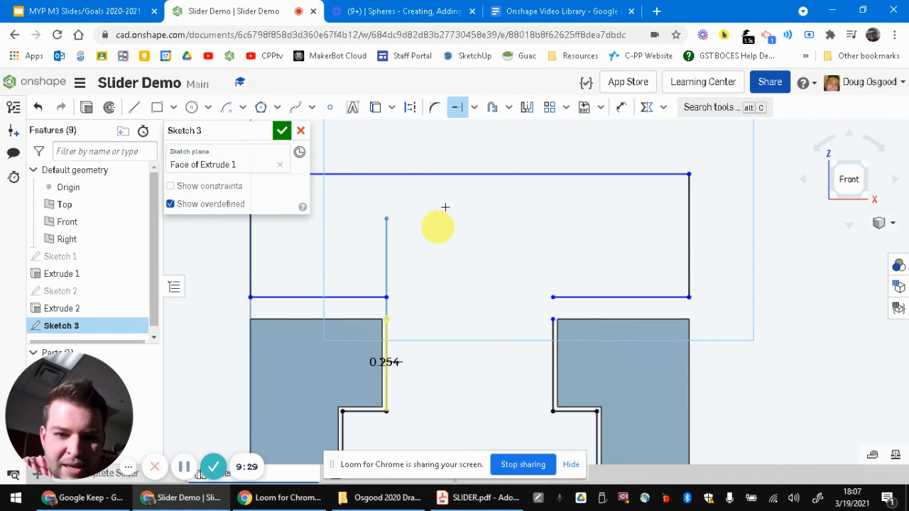
left_click(385, 297)
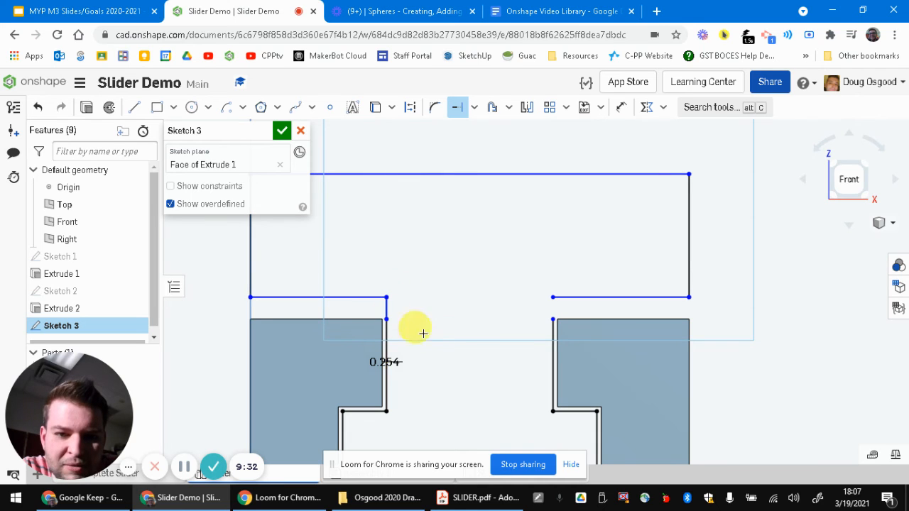
left_click(553, 324)
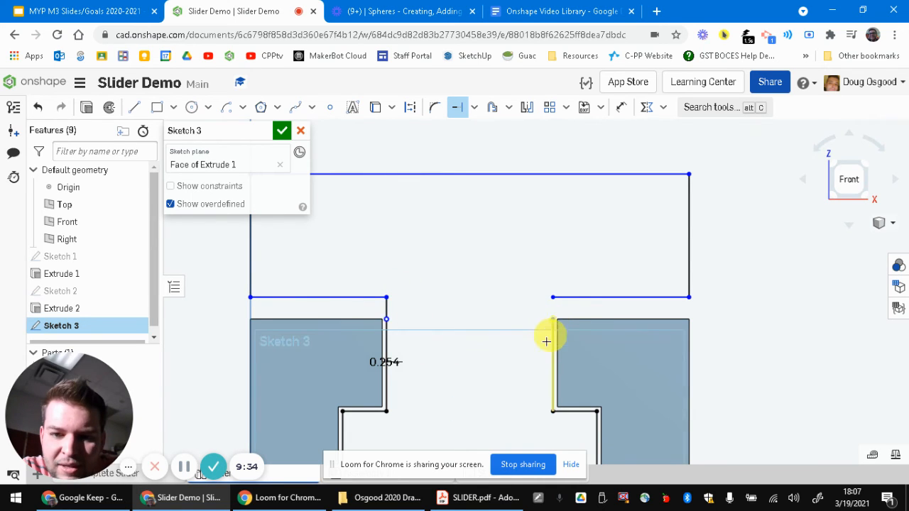
left_click(552, 296)
scroll(540, 334, "up", 2)
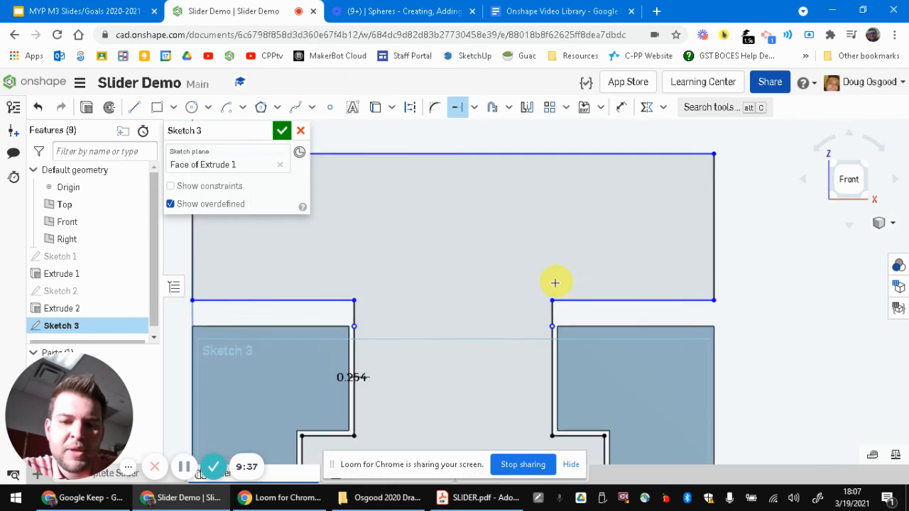
scroll(534, 286, "down", 5)
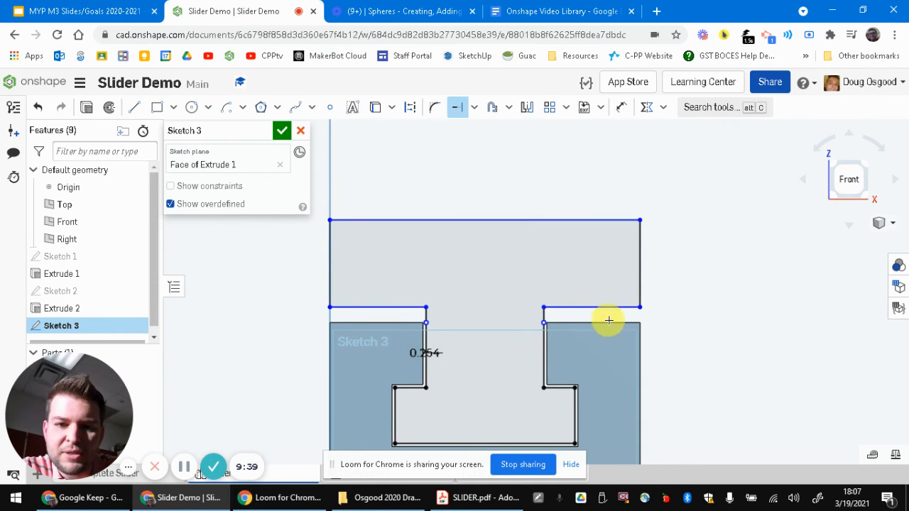
key("Escape")
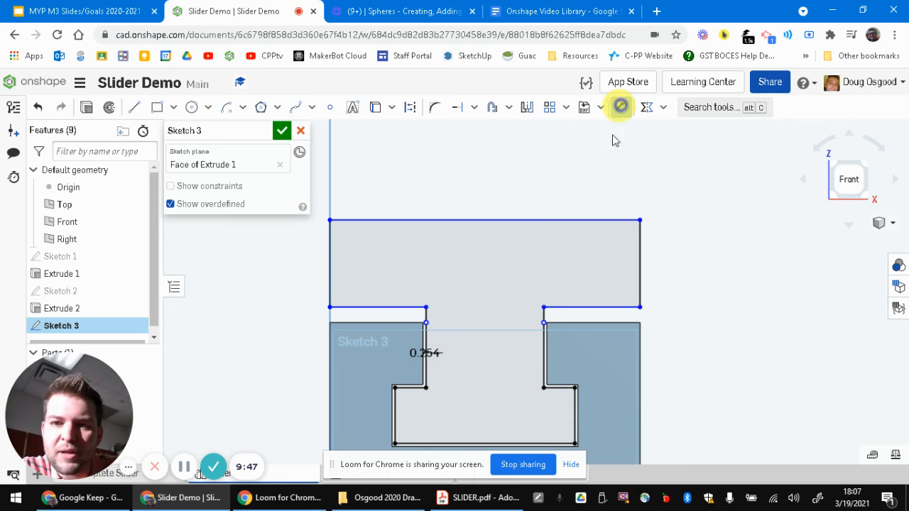
- Check the head thickness in SLIDER.pdf and dimension the slider head's height as 5 mm in the Onshape sketch
key("alt+Tab")
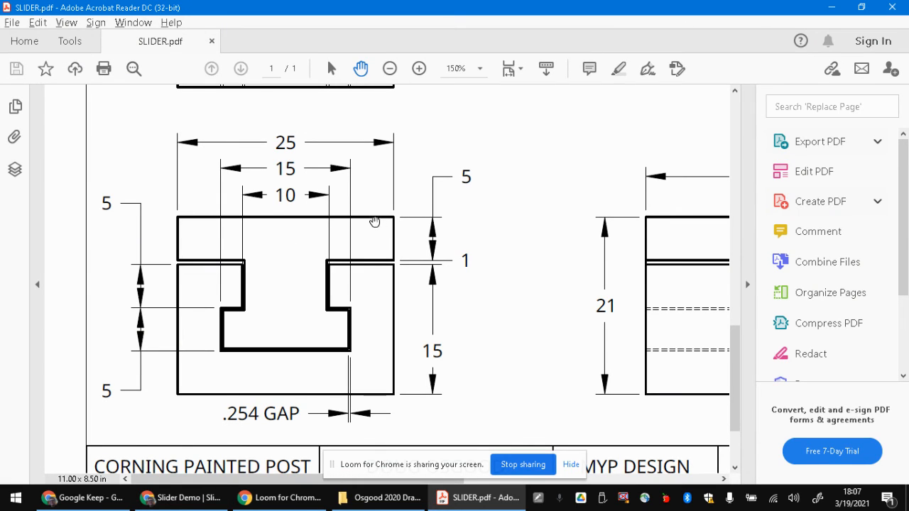
key("alt+Tab")
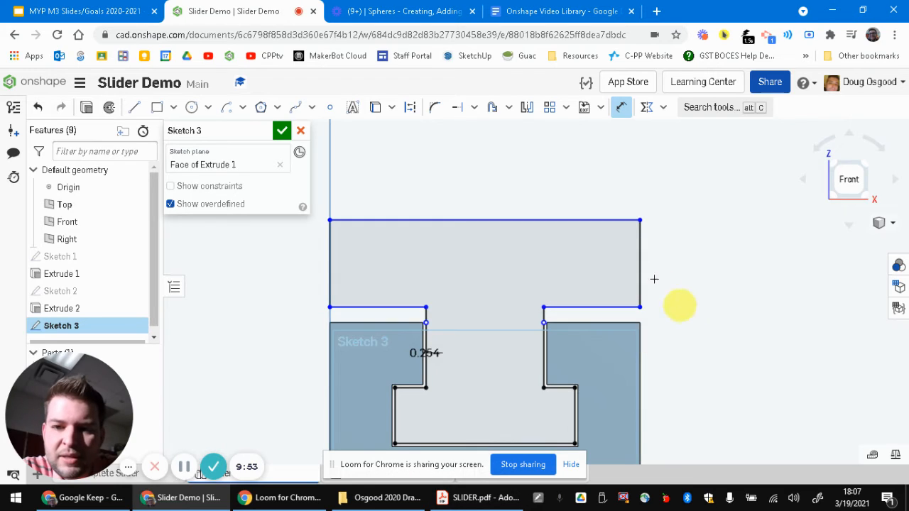
left_click(615, 309)
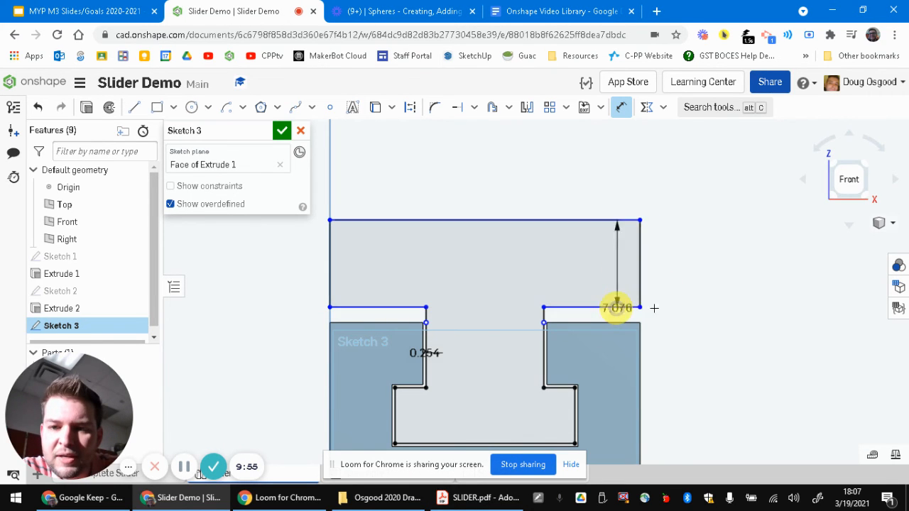
left_click(687, 263)
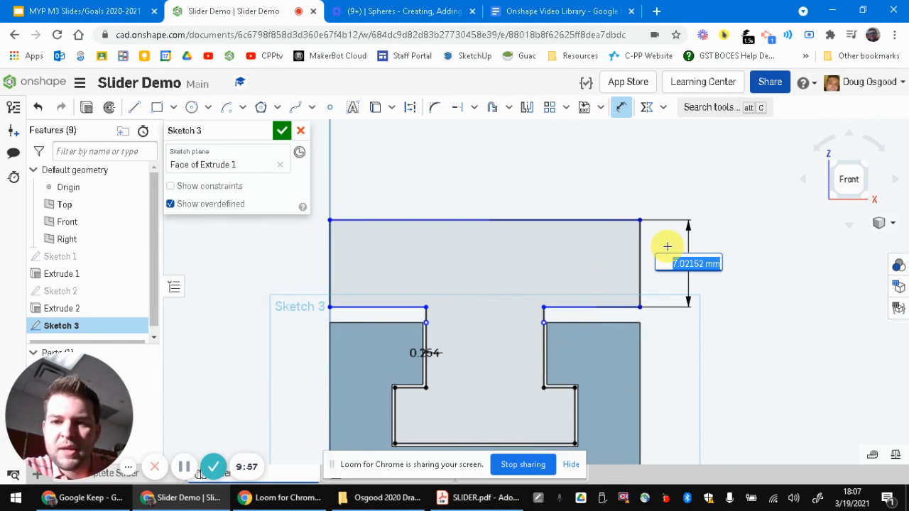
key("alt+Tab")
key("alt+Tab")
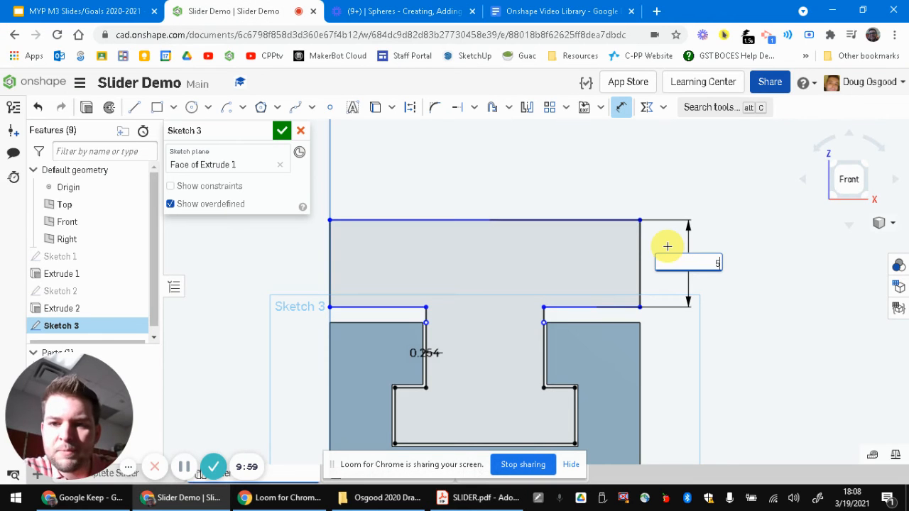
key("Return")
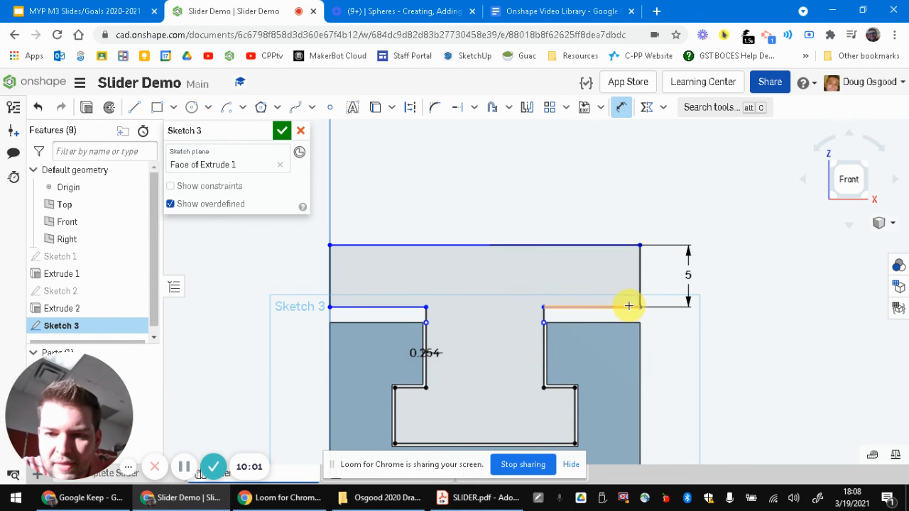
- Check the gap in SLIDER.pdf, dimension the gap between the slider head's underside and the block's top as 1 mm, and finish the sketch
left_click(627, 307)
left_click(625, 322)
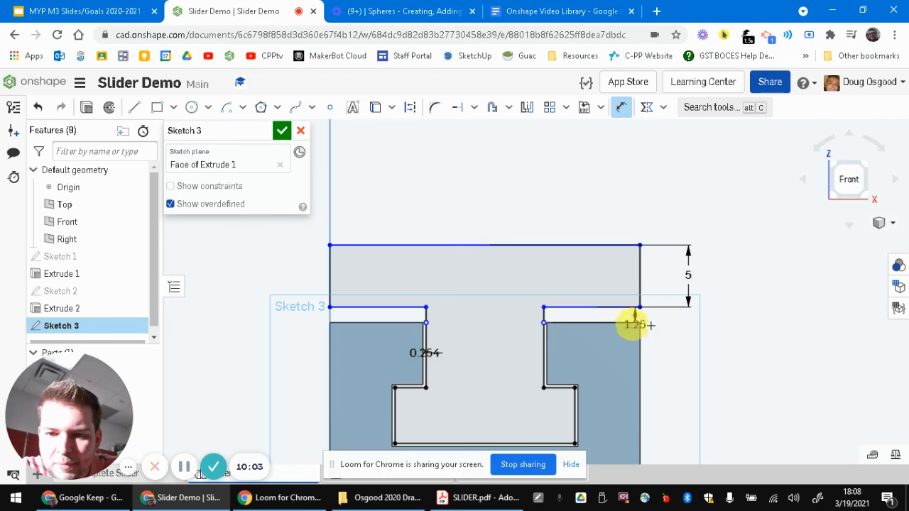
left_click(682, 326)
type("1.25")
key("Return")
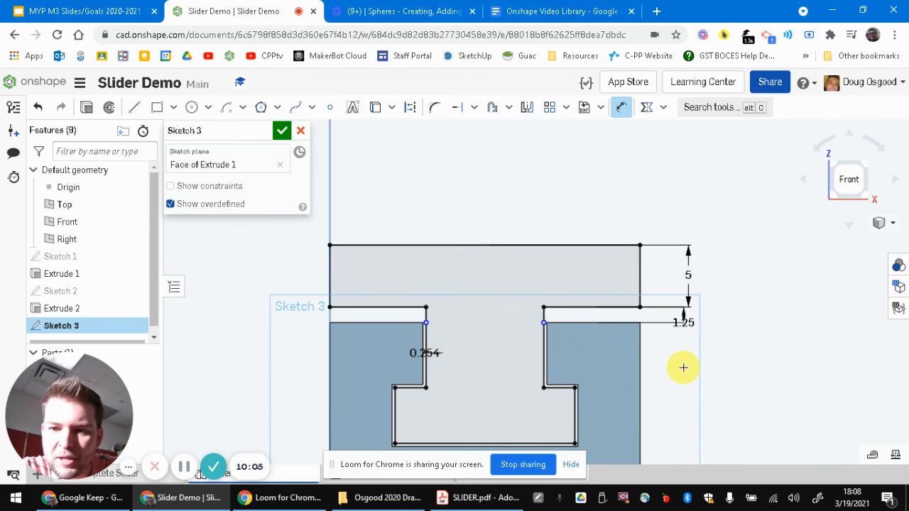
key("alt+Tab")
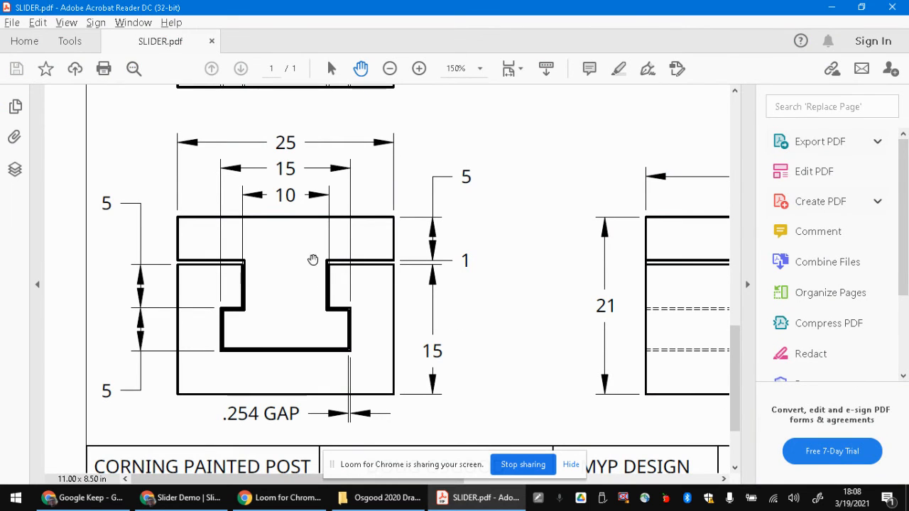
key("alt+Tab")
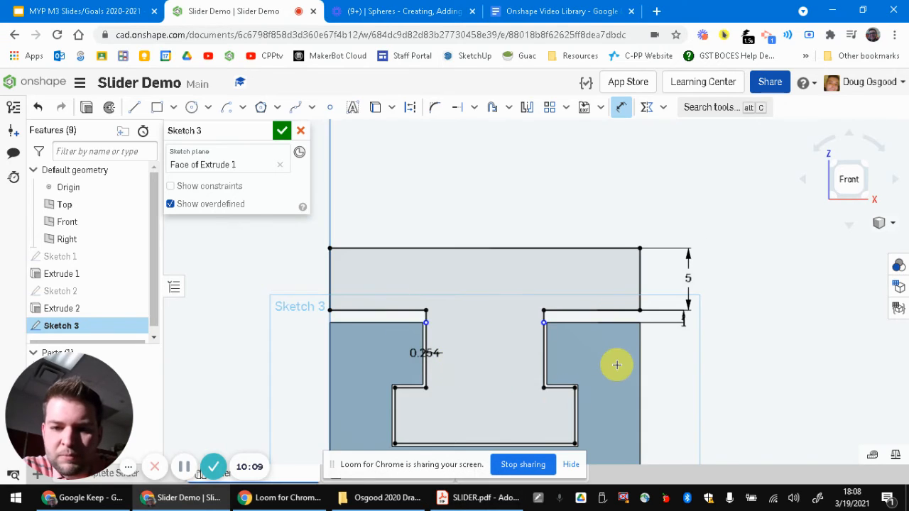
scroll(616, 363, "down", 1)
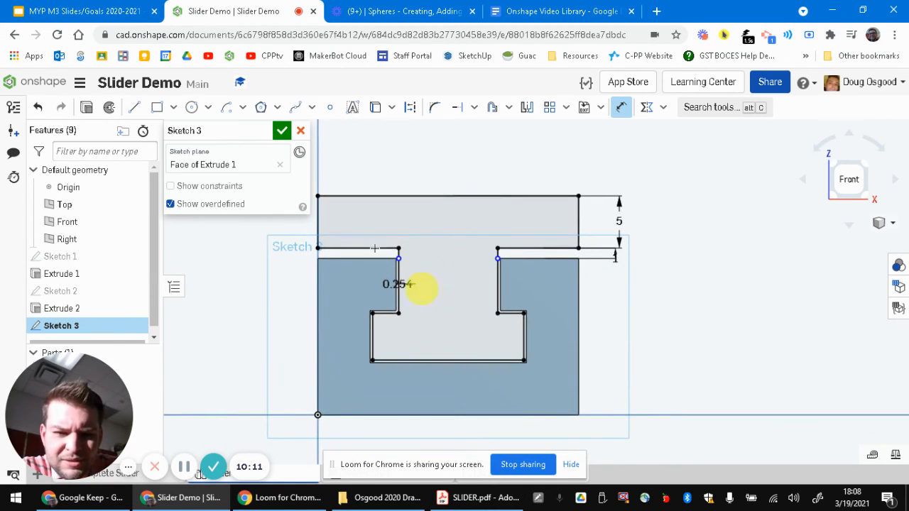
left_click(279, 133)
- Extrude the slider profile from Sketch 3 as a new part about 36.6 mm deep, with the direction reversed into the block
key("shift+7")
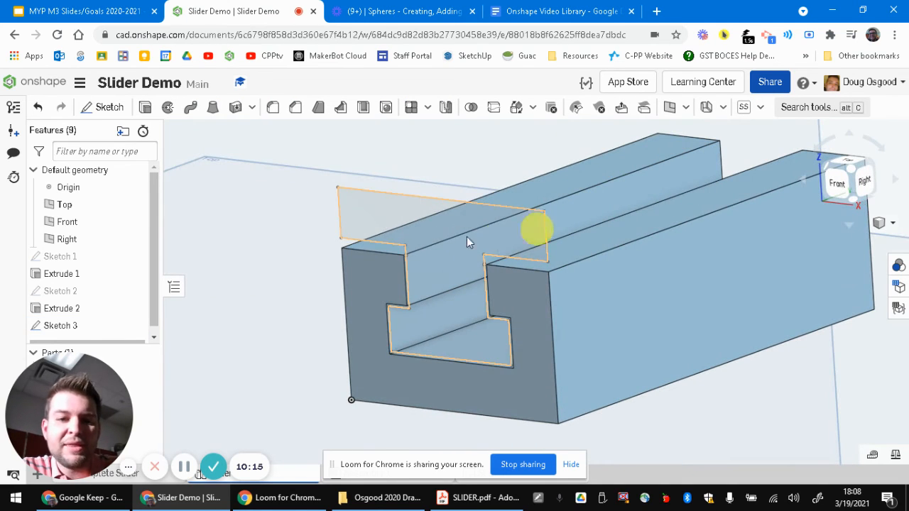
left_click(145, 108)
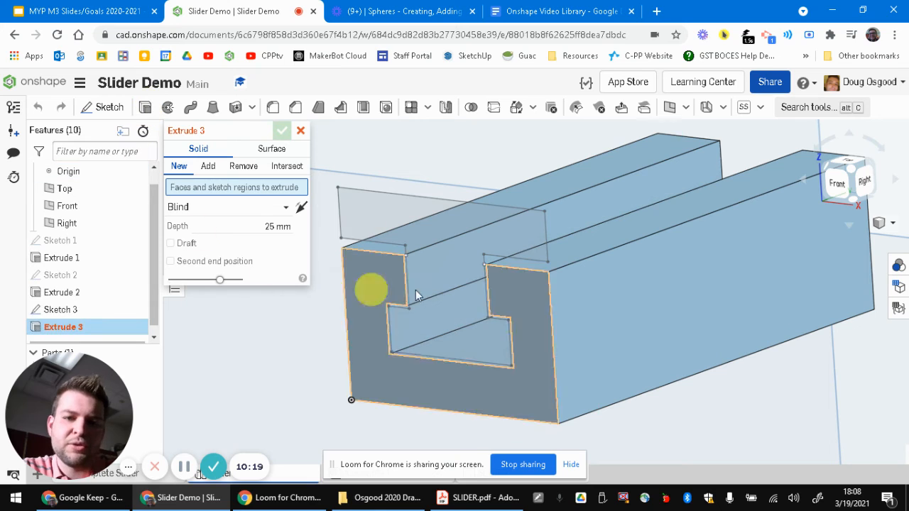
left_click(406, 215)
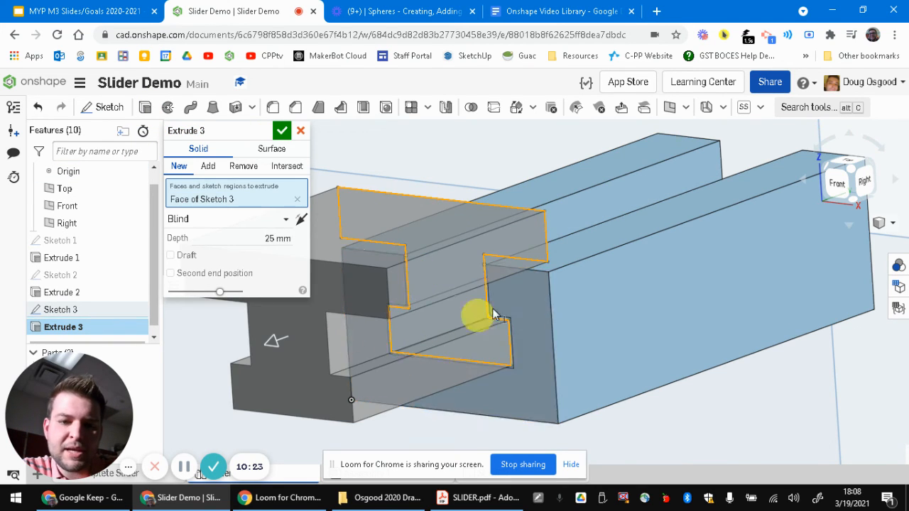
scroll(518, 295, "down", 1)
left_click_drag(291, 348, 244, 353)
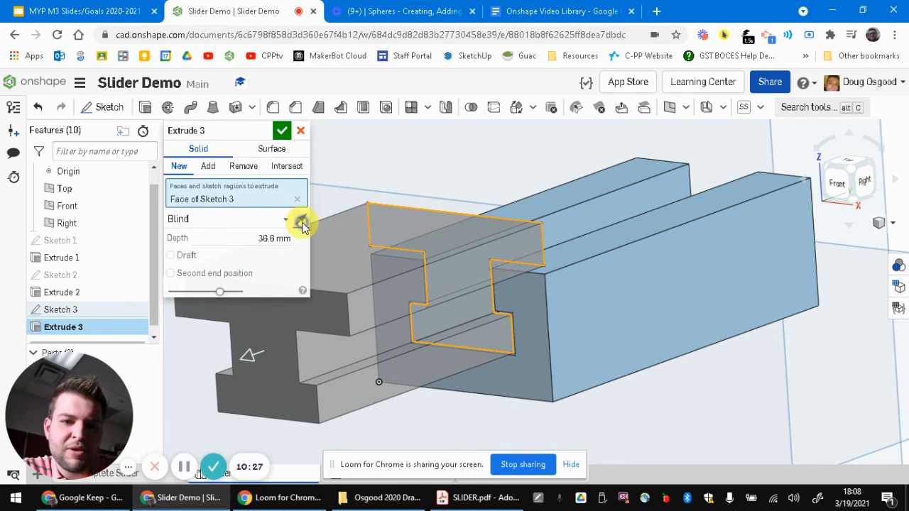
left_click(301, 221)
right_click_drag(447, 340, 255, 267)
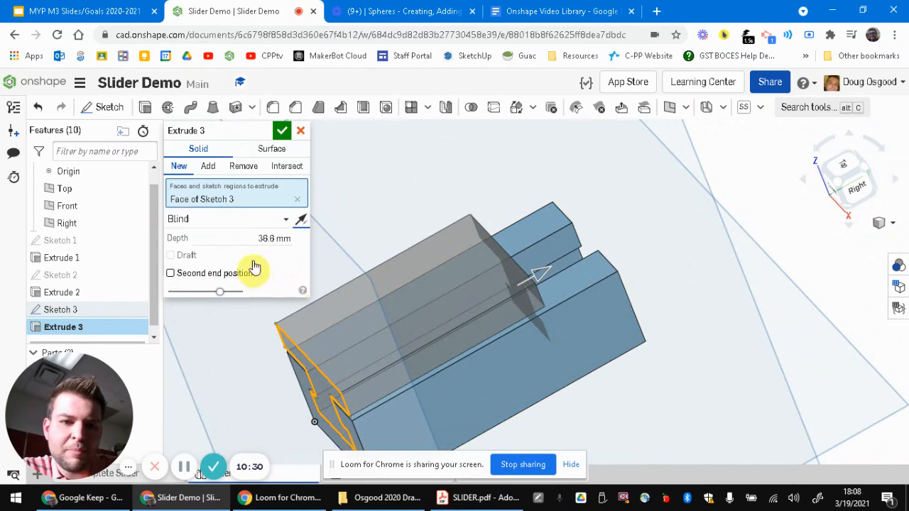
- End the slider extrusion with Up to face at the far end face of the base block and accept it
left_click(265, 222)
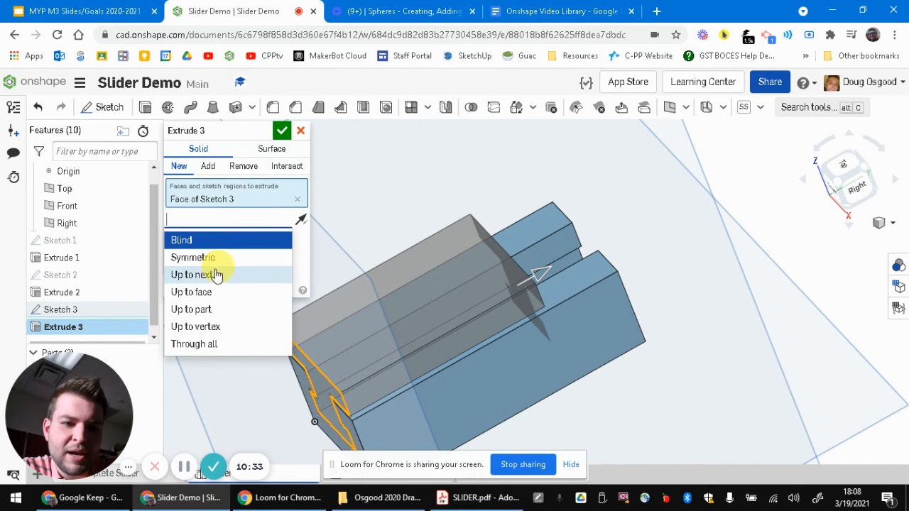
left_click(192, 292)
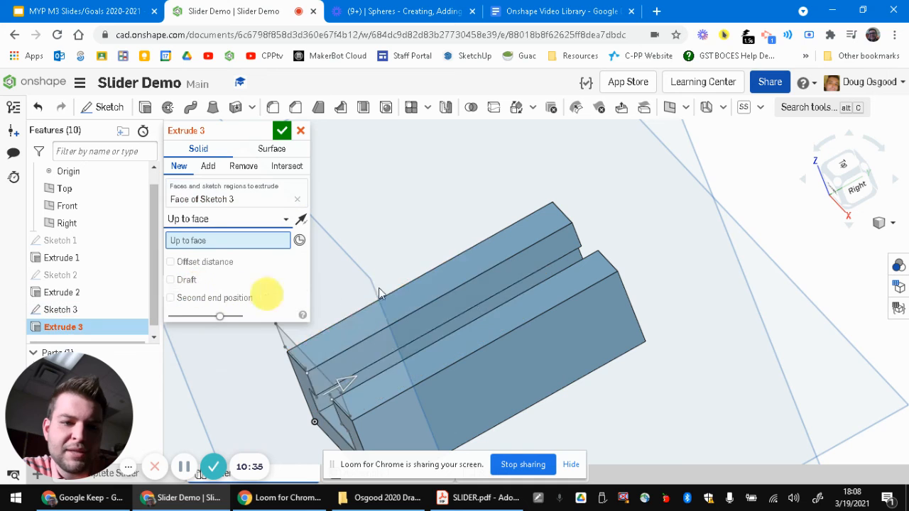
right_click_drag(601, 229, 581, 213)
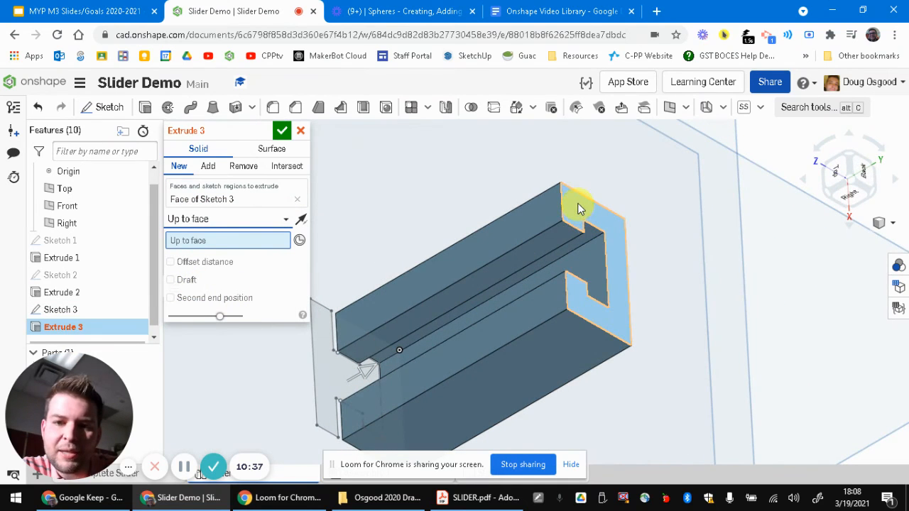
left_click(578, 207)
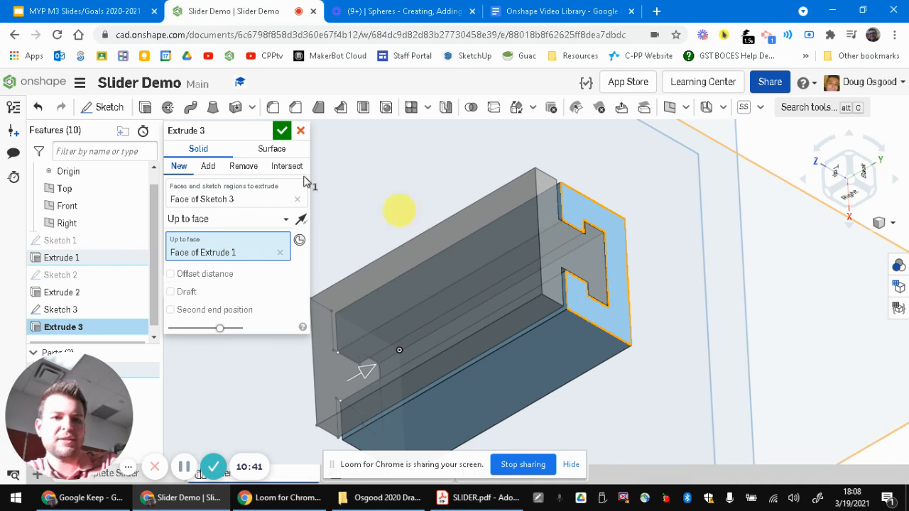
left_click(282, 133)
- Examine the fit and clearance between the slider and the T-slot of the base from several angles
right_click_drag(513, 328, 579, 286)
right_click_drag(517, 359, 640, 308)
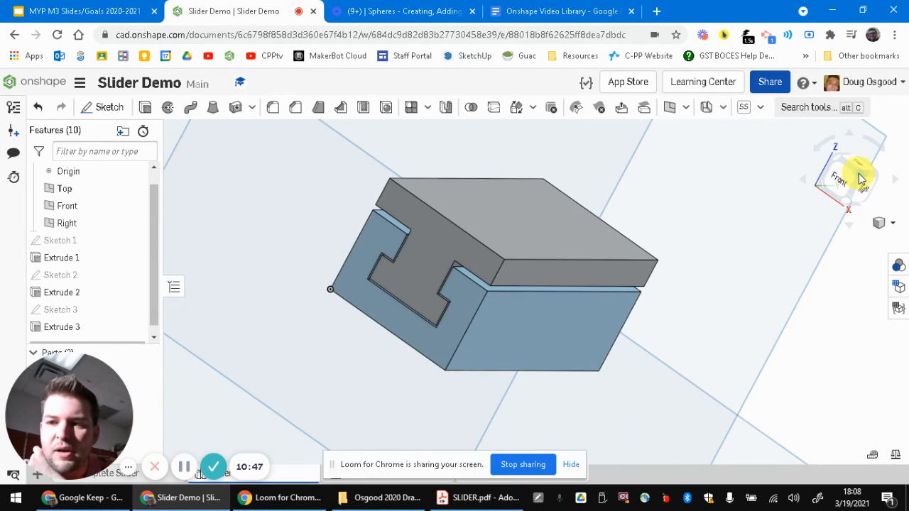
left_click(858, 174)
scroll(584, 292, "up", 4)
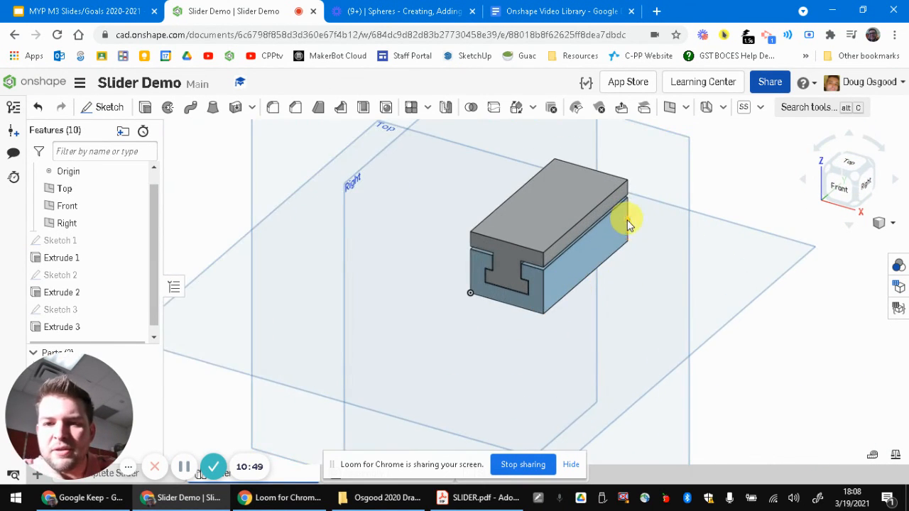
middle_click_drag(625, 223, 559, 285)
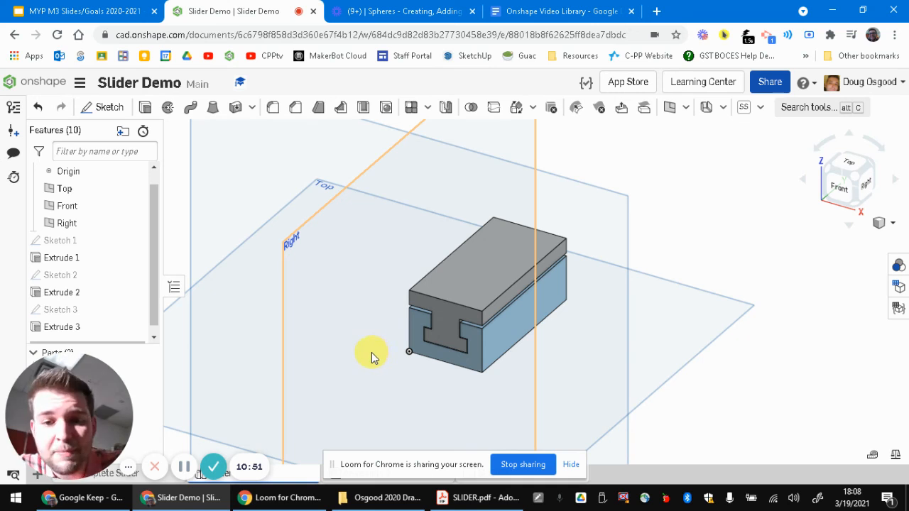
scroll(475, 323, "up", 5)
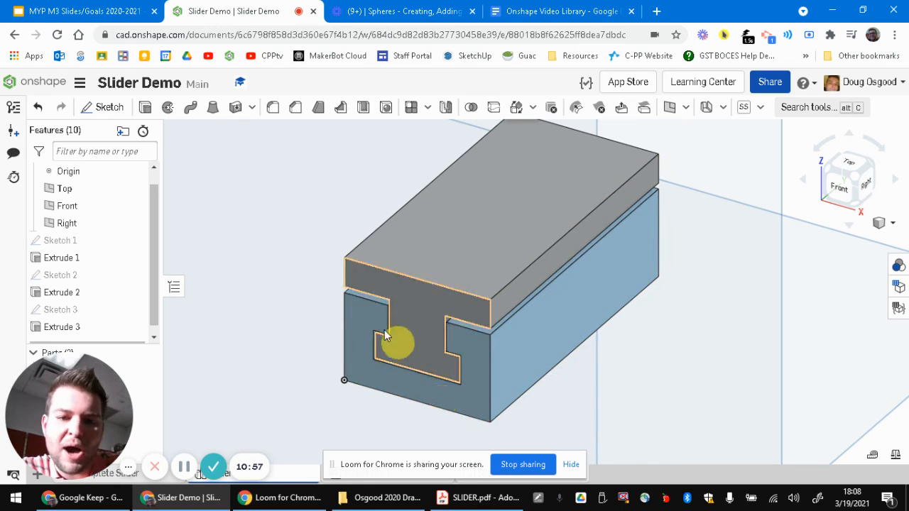
scroll(378, 325, "up", 3)
scroll(379, 325, "up", 2)
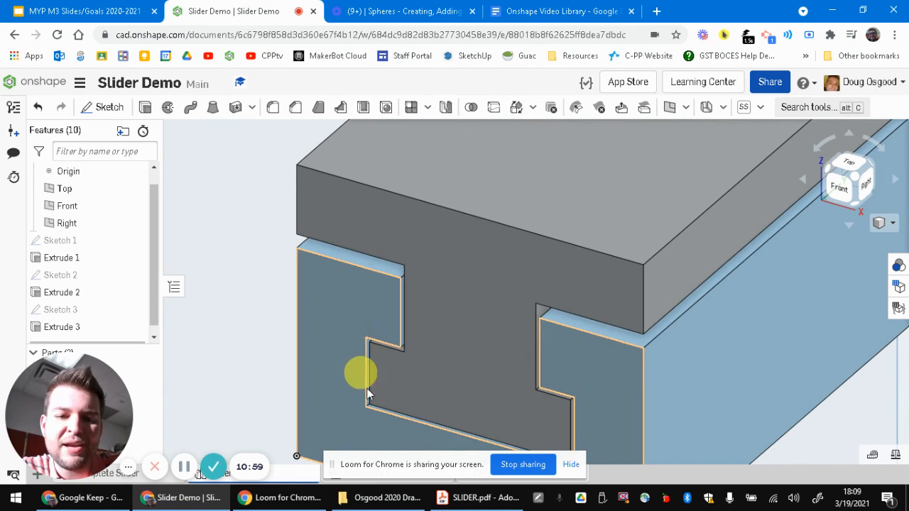
scroll(523, 291, "up", 2)
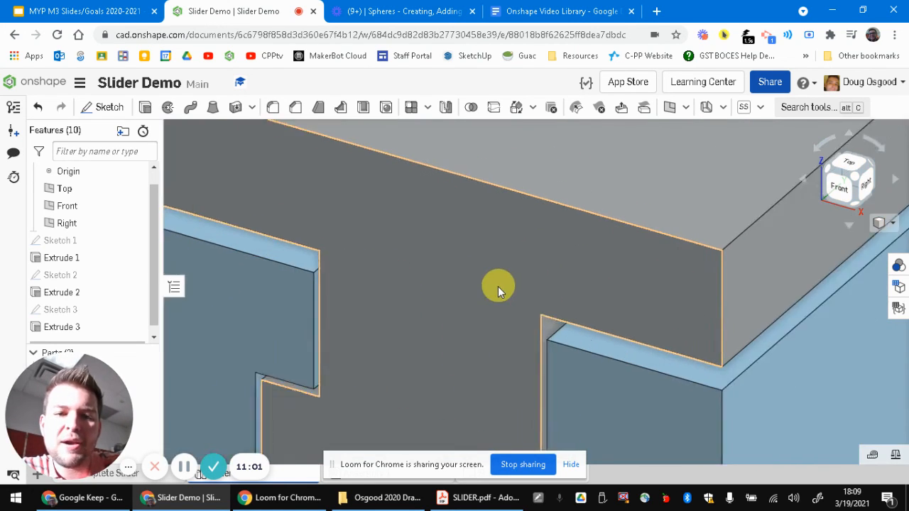
scroll(498, 287, "down", 3)
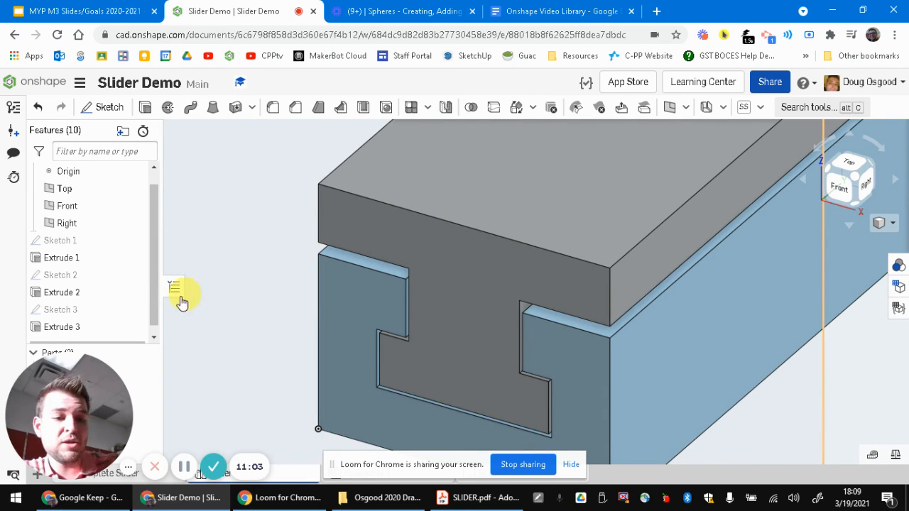
scroll(359, 293, "down", 3)
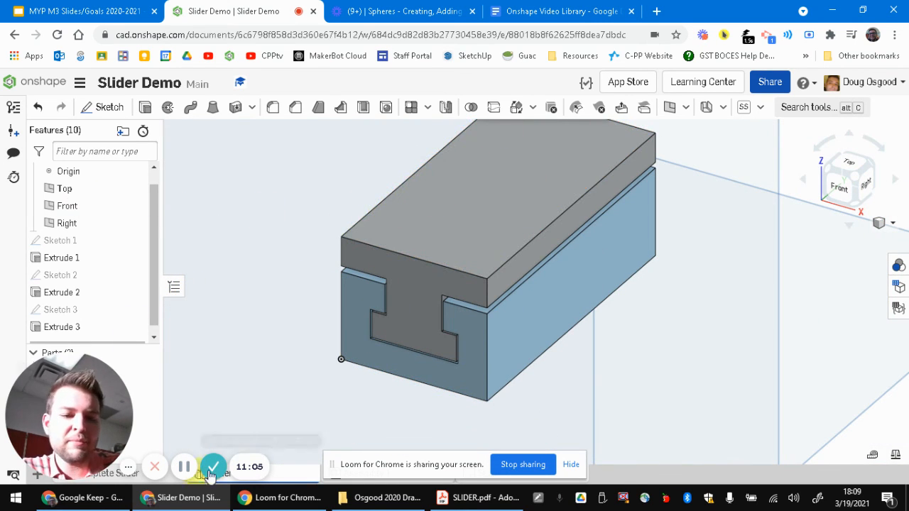